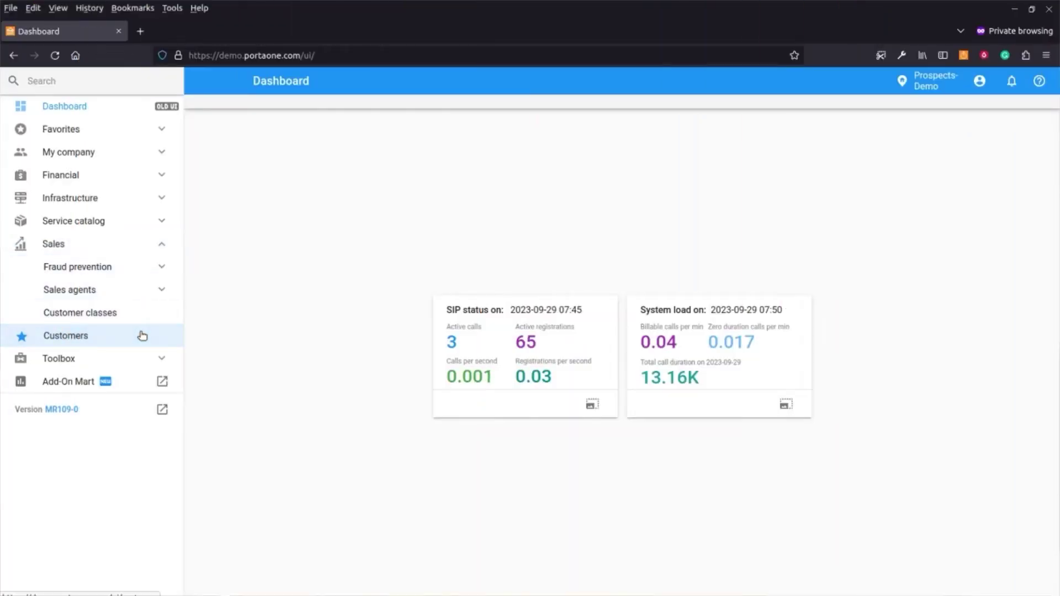
Step: Create customer Helpdesk 365 with a 250 credit limit and America/New_York timezone, then open it
left_click(143, 336)
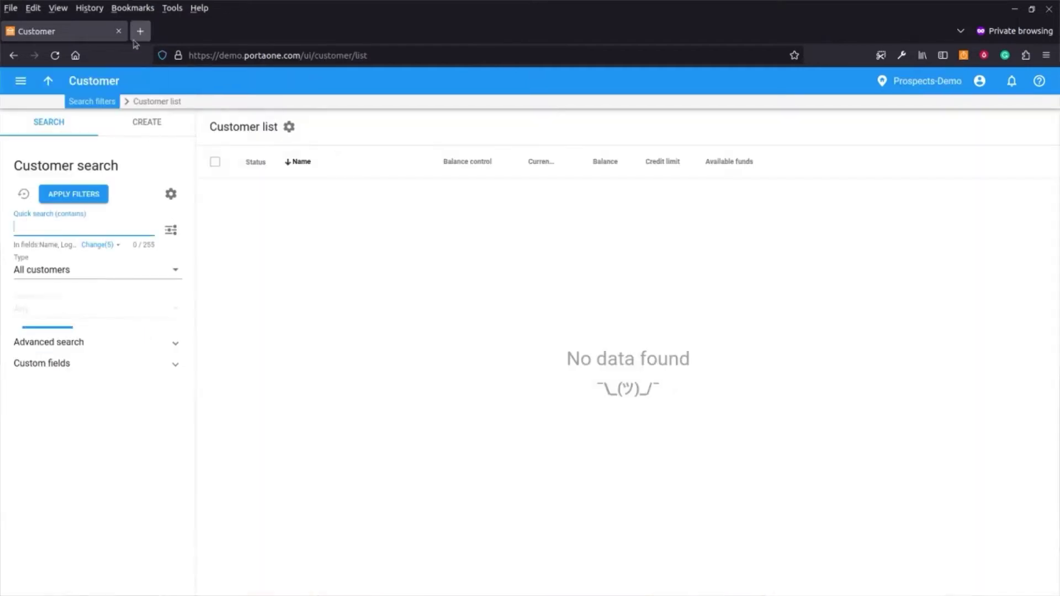
left_click(153, 125)
type("Helpdesk 365")
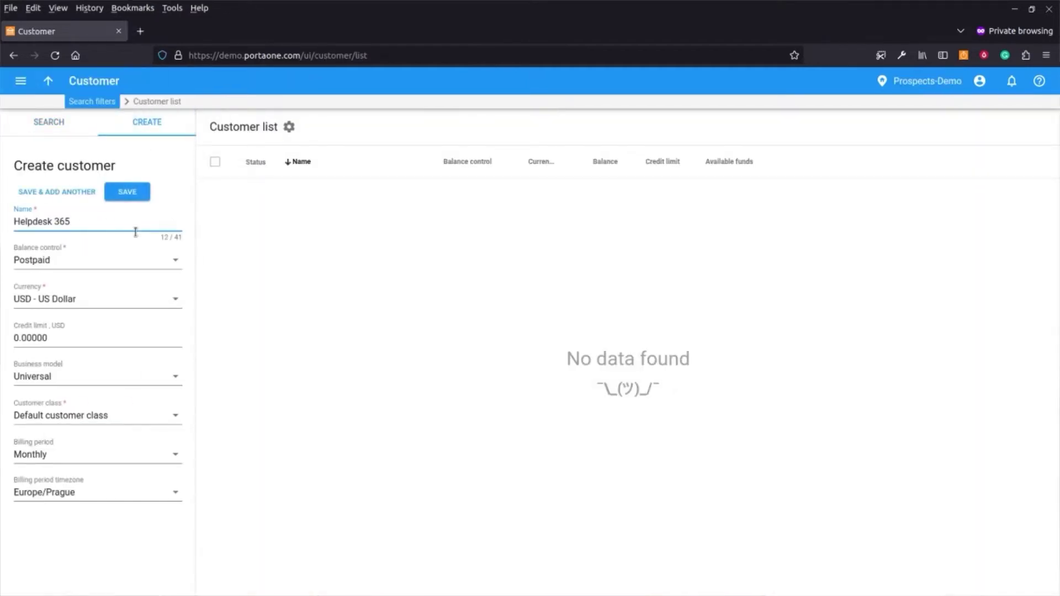
double_click(120, 335)
type("25")
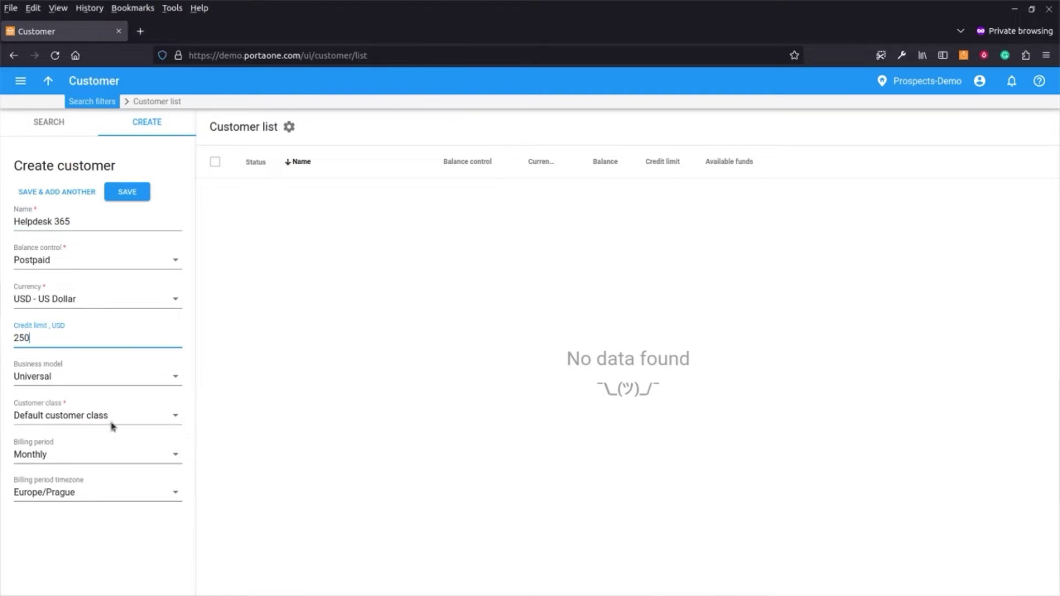
type("0")
double_click(46, 492)
type("new")
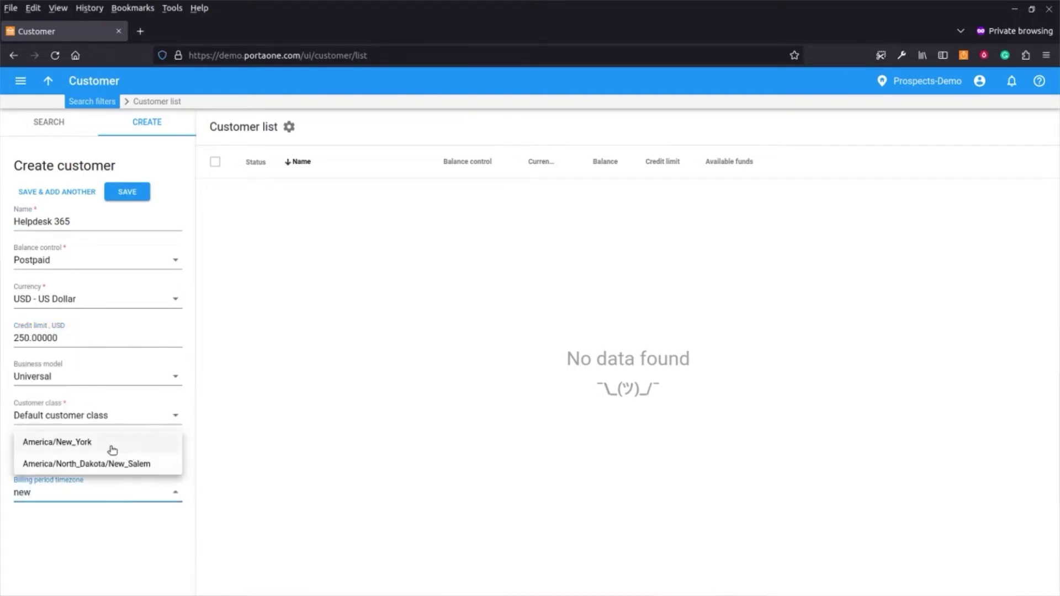
left_click(57, 443)
left_click(126, 192)
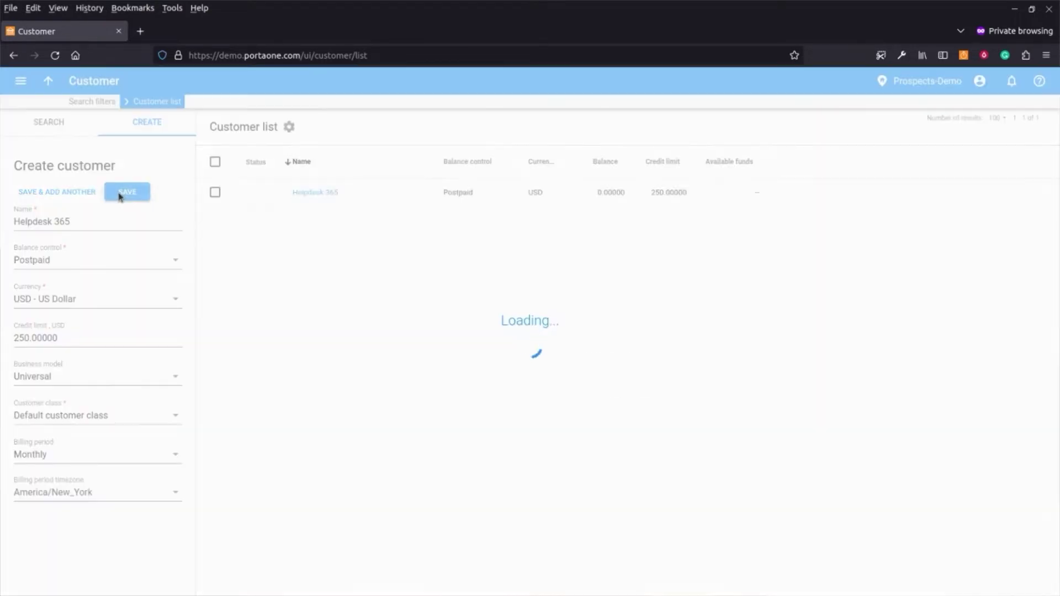
left_click(261, 285)
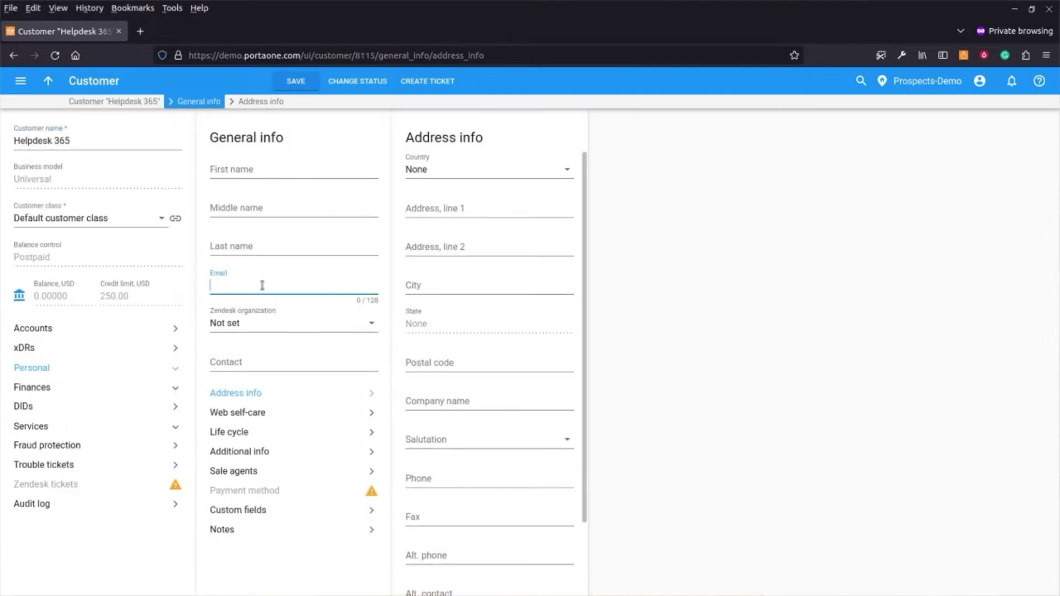
Step: Set company name Helpdesk 365 and add a Call Center agreement with quantity 30
left_click(457, 406)
type("Helpdesk 365")
left_click(32, 387)
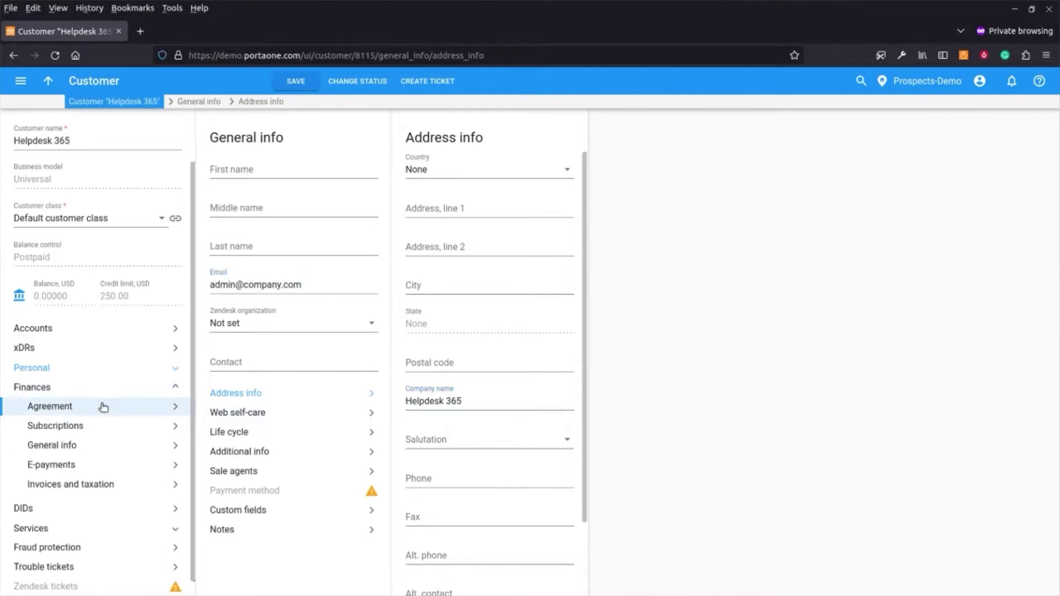
left_click(104, 406)
left_click(232, 194)
type("call")
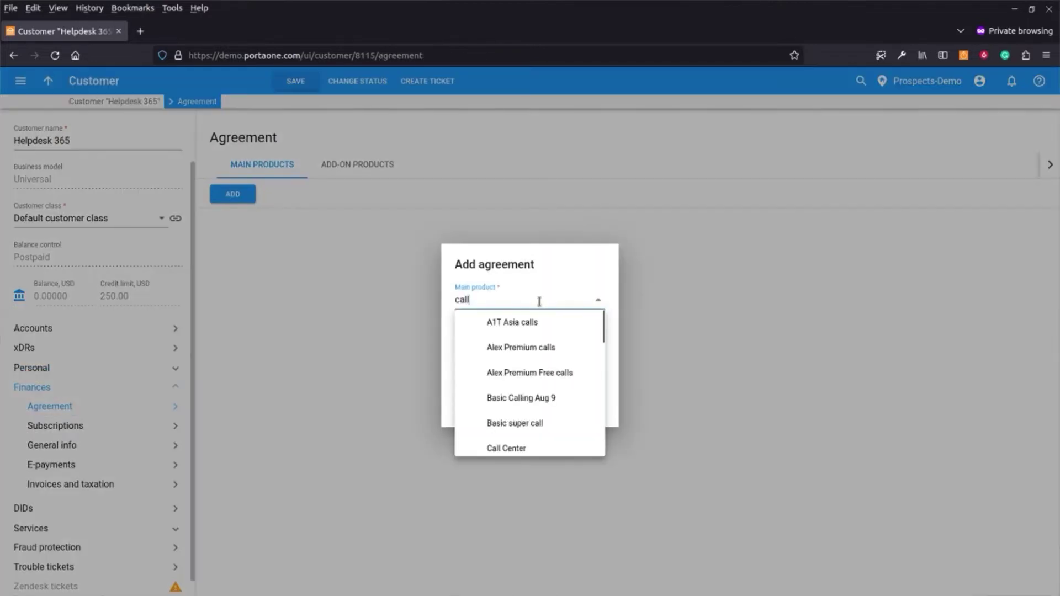
scroll(530, 373, "down", 2)
left_click(506, 322)
left_click(514, 352)
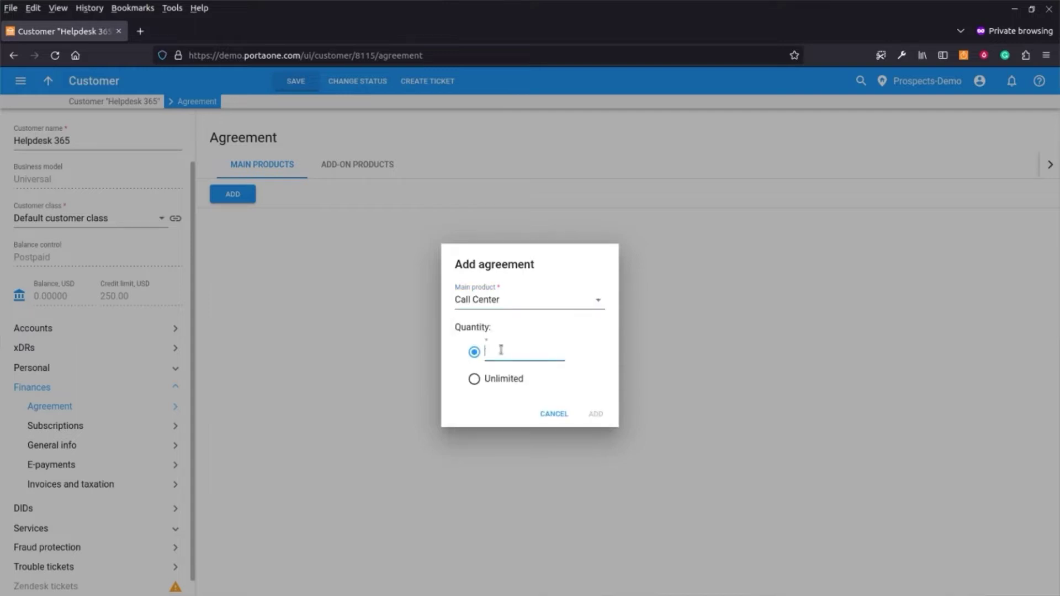
type("30")
left_click(596, 413)
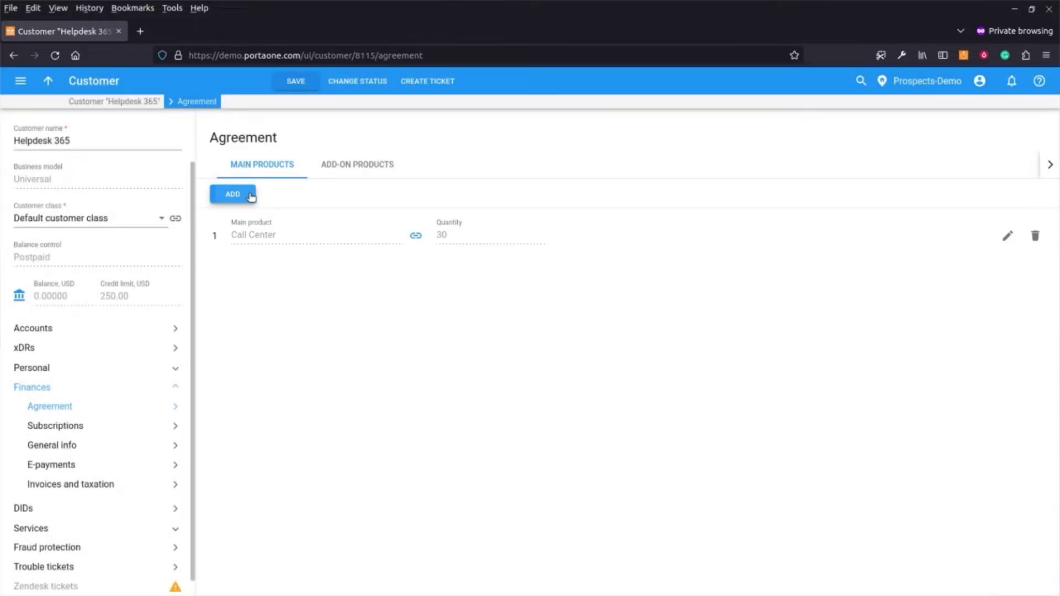
Step: Add a Call Center IVR agreement with quantity 1
left_click(232, 194)
left_click(491, 300)
type("ivr")
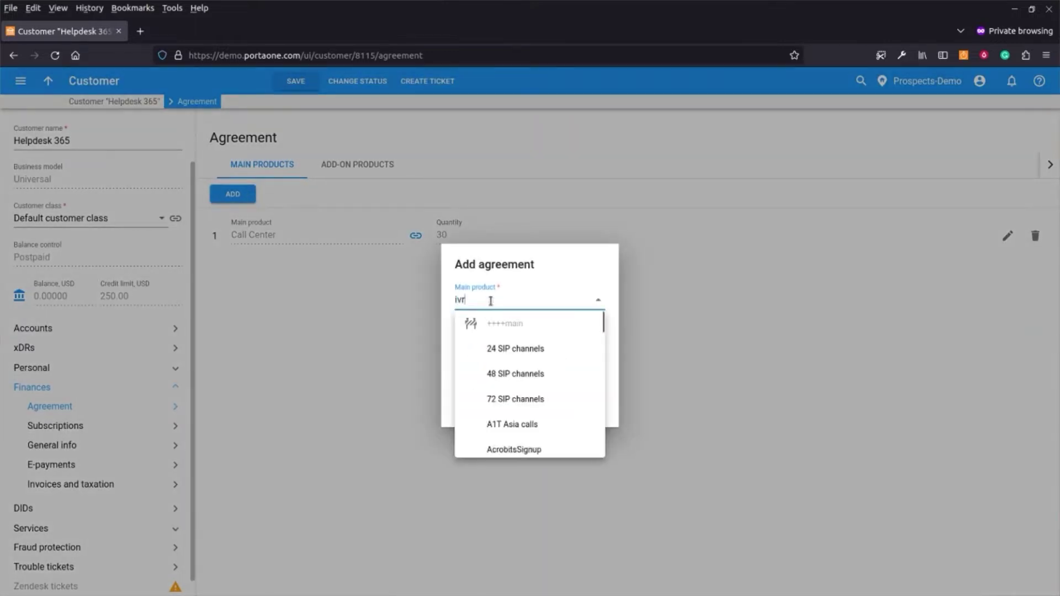
left_click(498, 323)
left_click(499, 352)
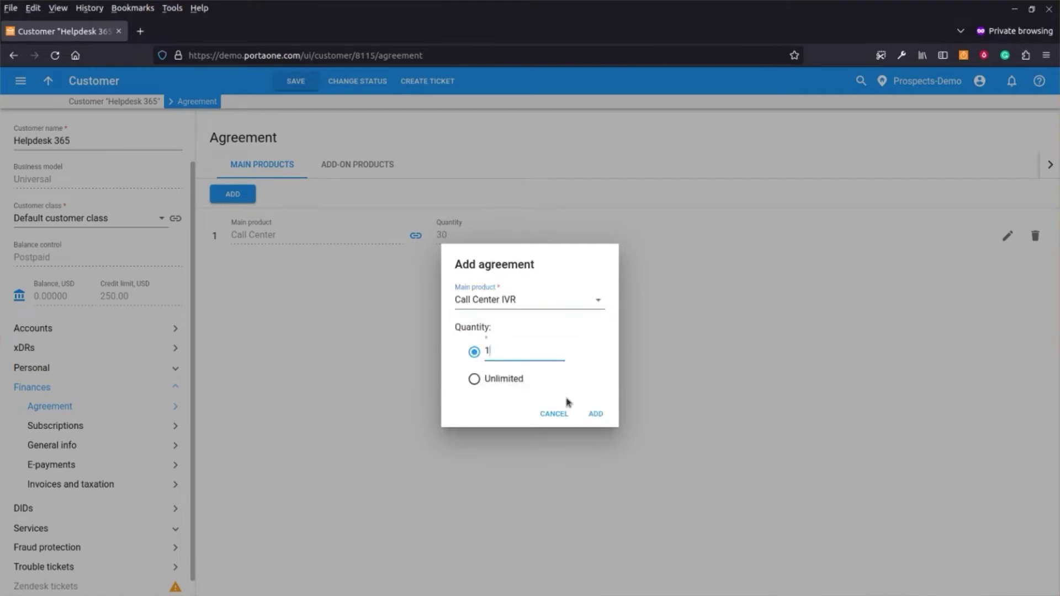
left_click(603, 416)
scroll(125, 398, "down", 1)
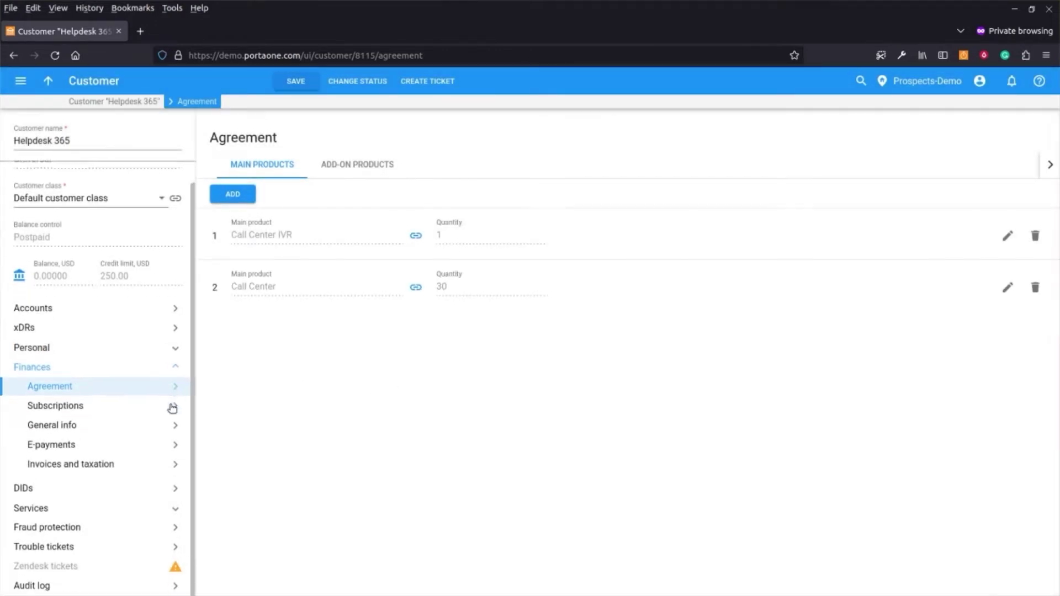
Step: Enable the North America Call Center dialing rule and advanced hunt group call tracking, and save
left_click(158, 529)
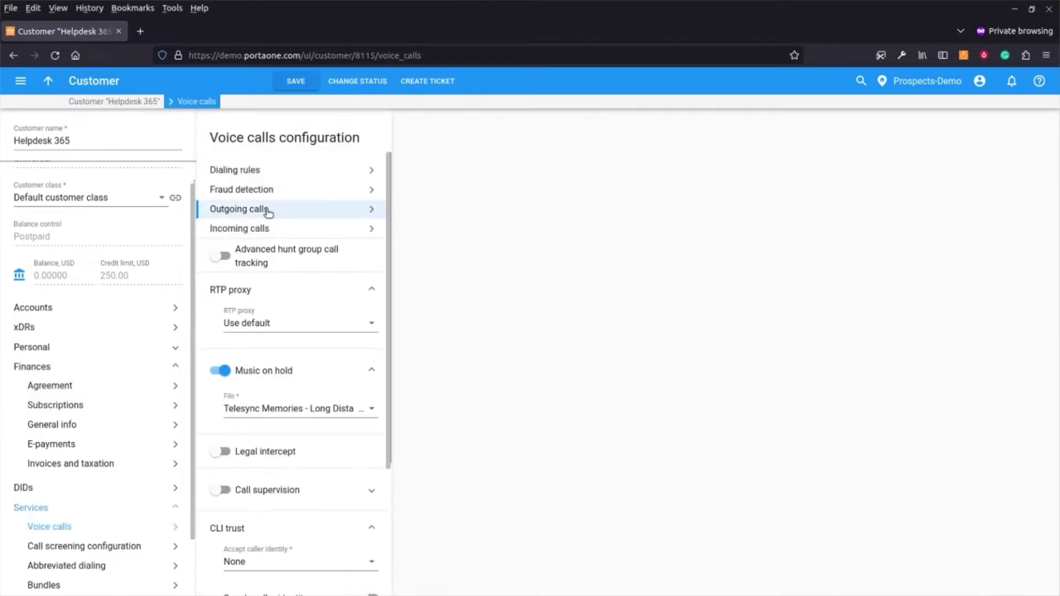
left_click(290, 170)
left_click(417, 174)
left_click(464, 211)
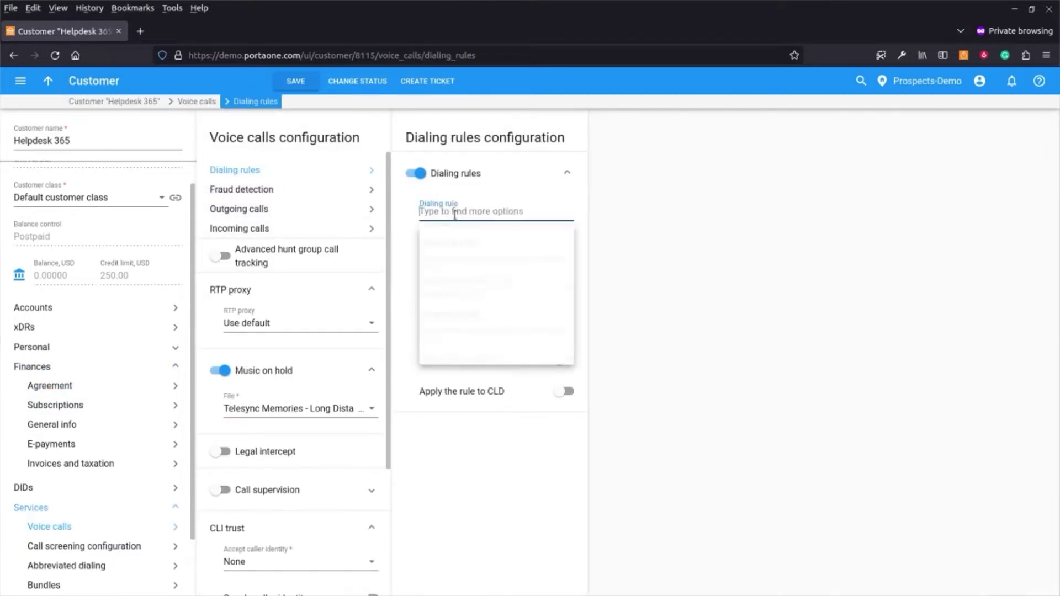
type("north")
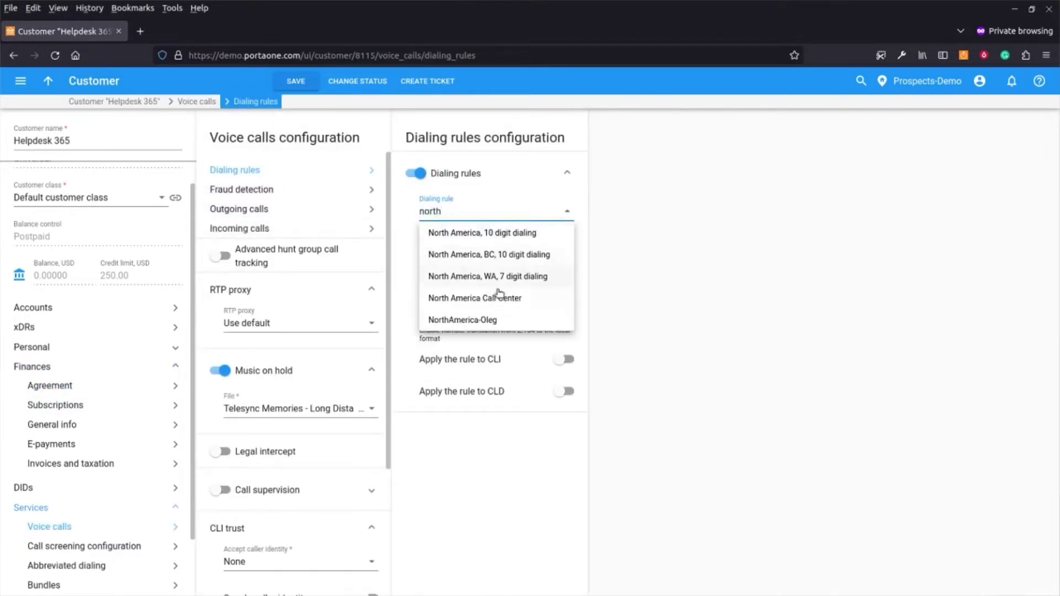
left_click(475, 298)
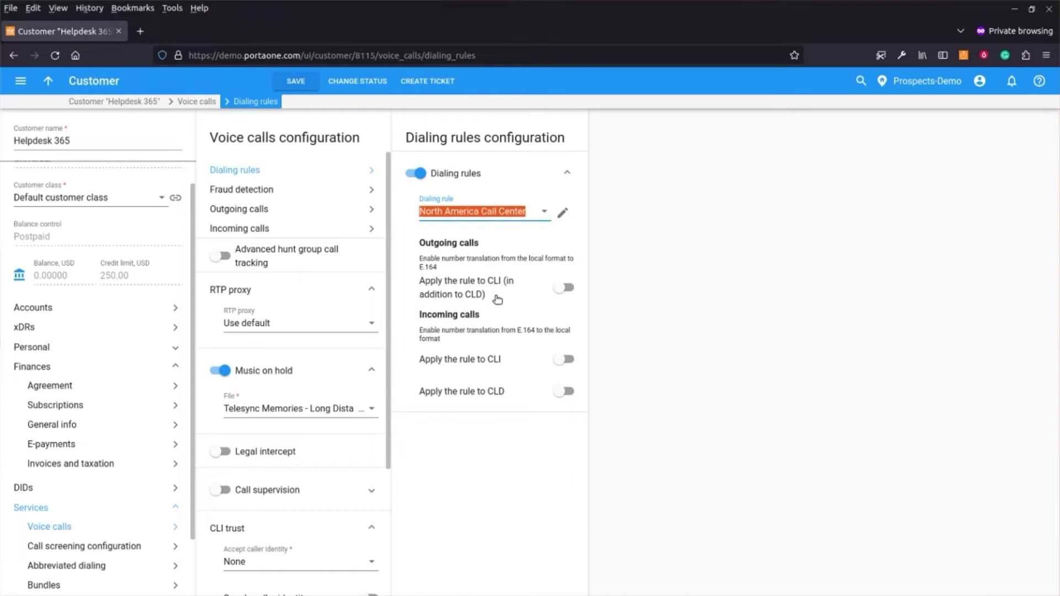
left_click(223, 256)
left_click(295, 81)
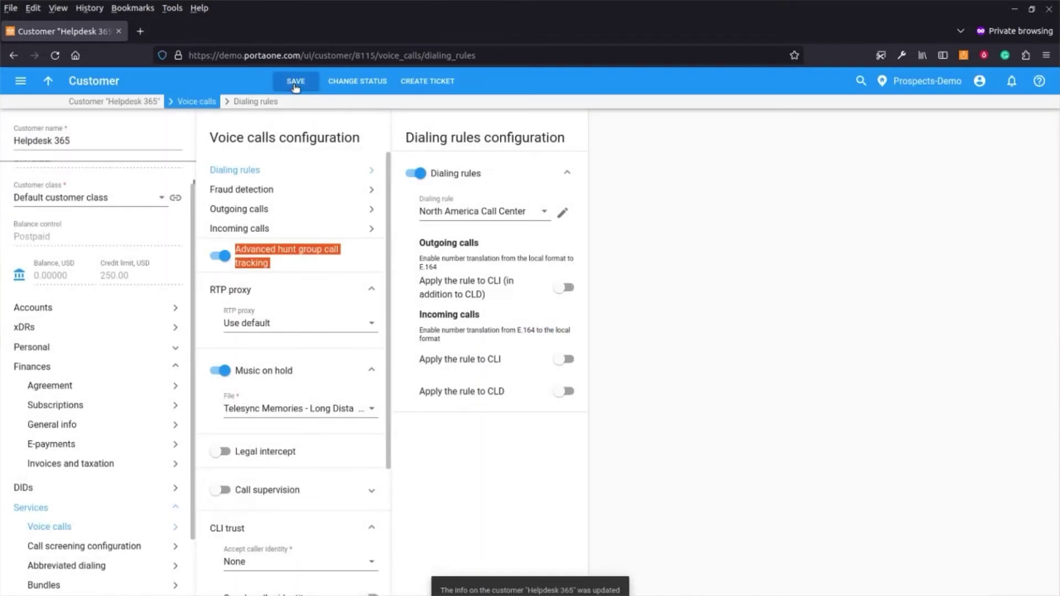
Step: Add Call Center Admin to the web self-care allowed roles and save
left_click(37, 348)
left_click(110, 366)
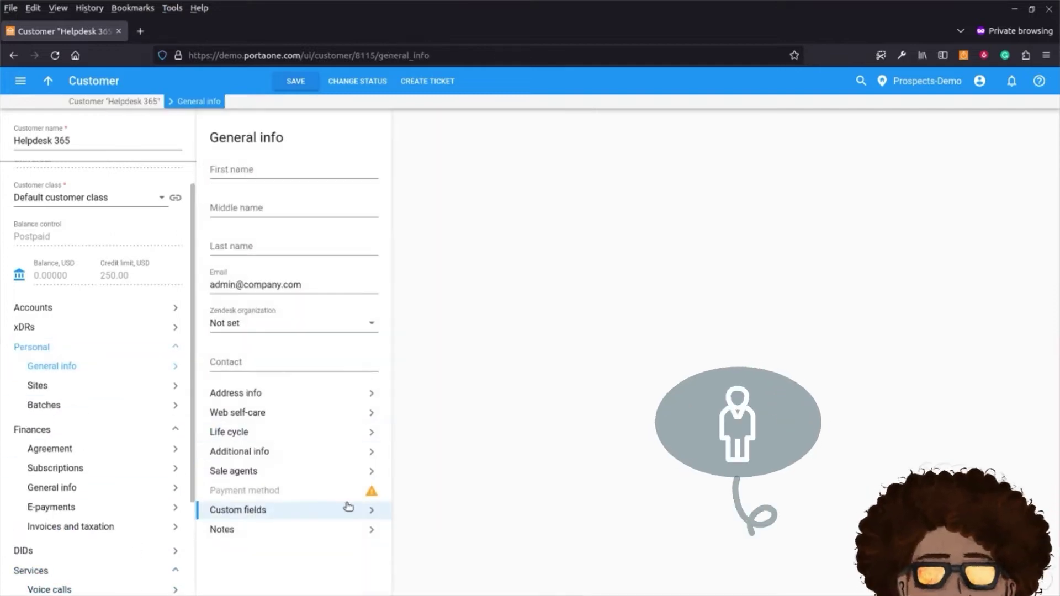
left_click(336, 413)
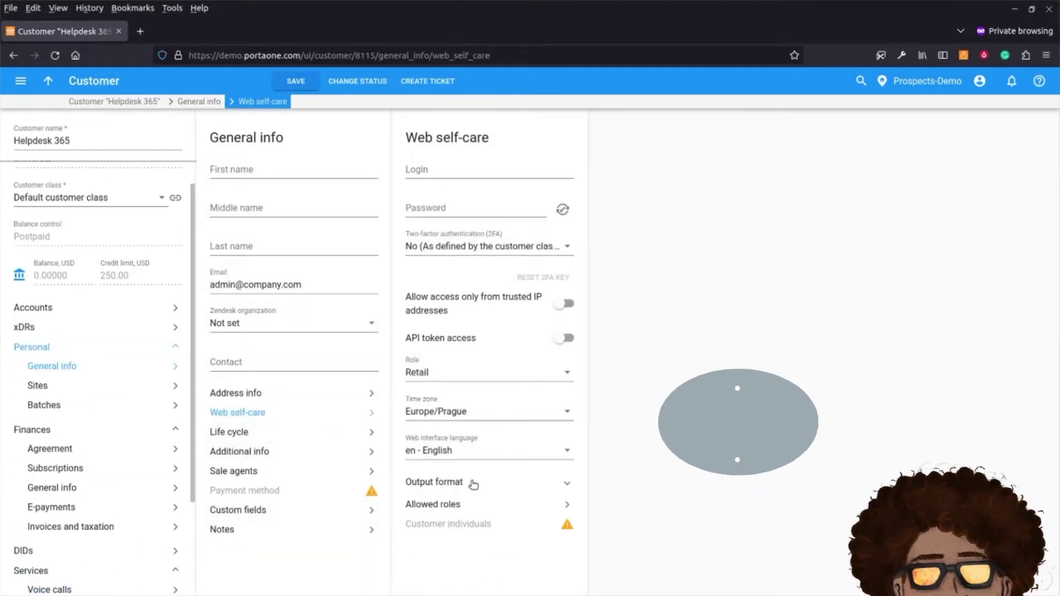
left_click(481, 504)
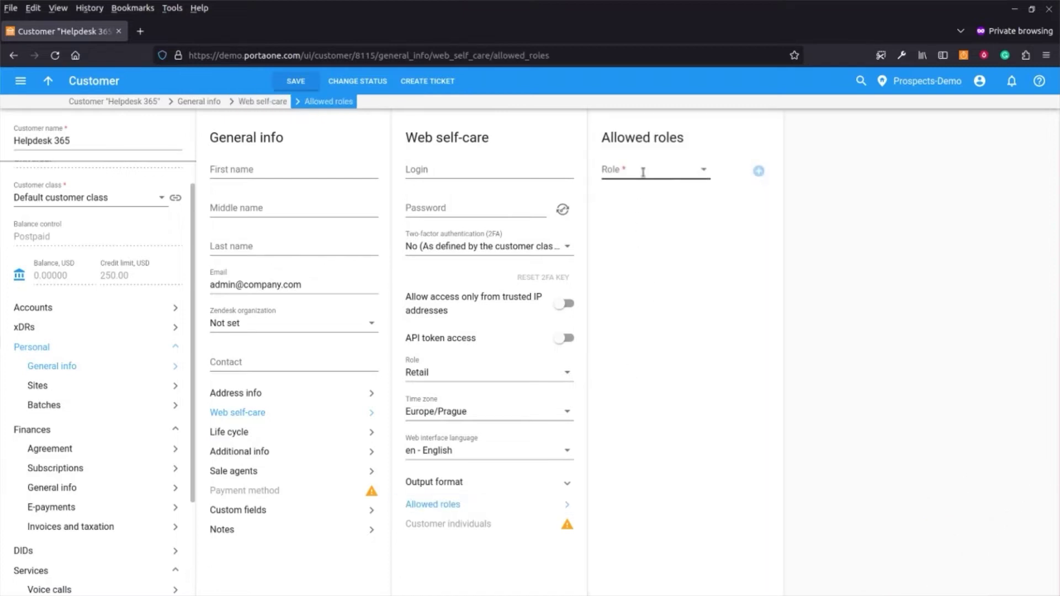
left_click(644, 172)
left_click(644, 235)
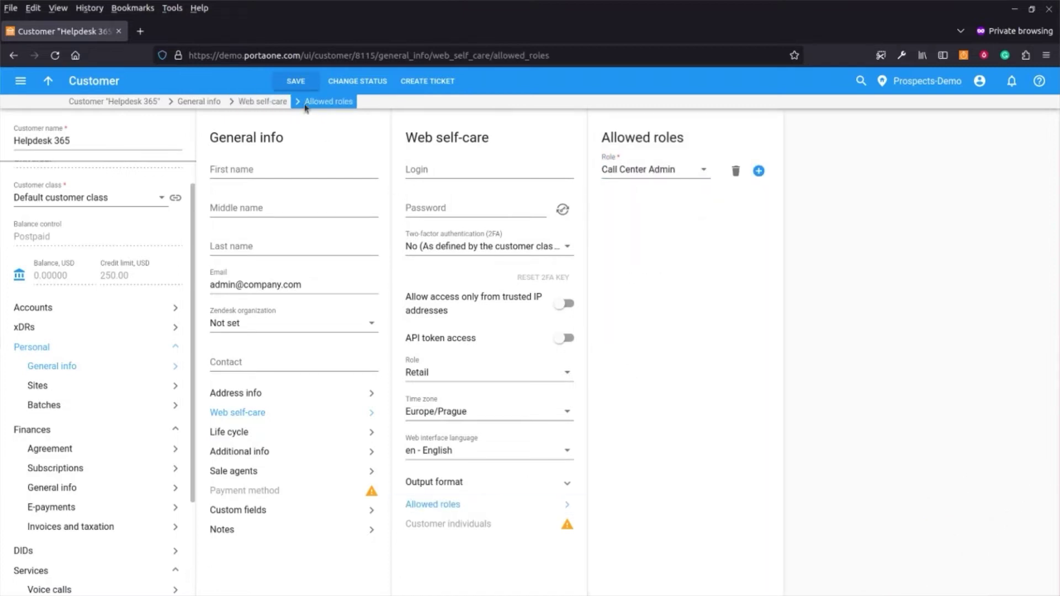
left_click(296, 81)
Step: Add individual 'helpdesk' as Call Center Admin with a generated password and America/New_York timezone
left_click(464, 524)
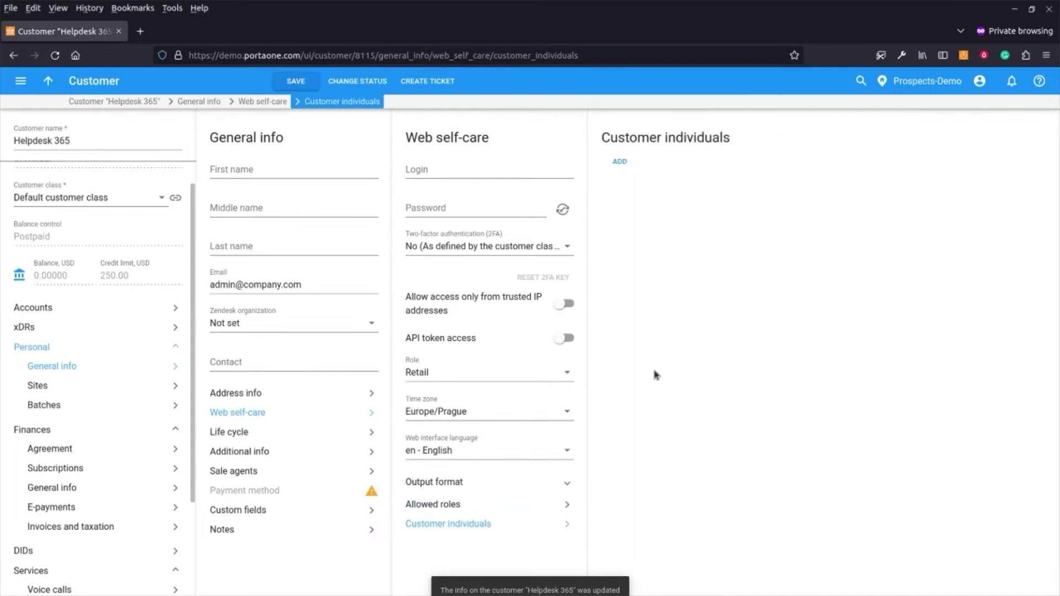
left_click(620, 162)
left_click(647, 195)
type("helpdesk")
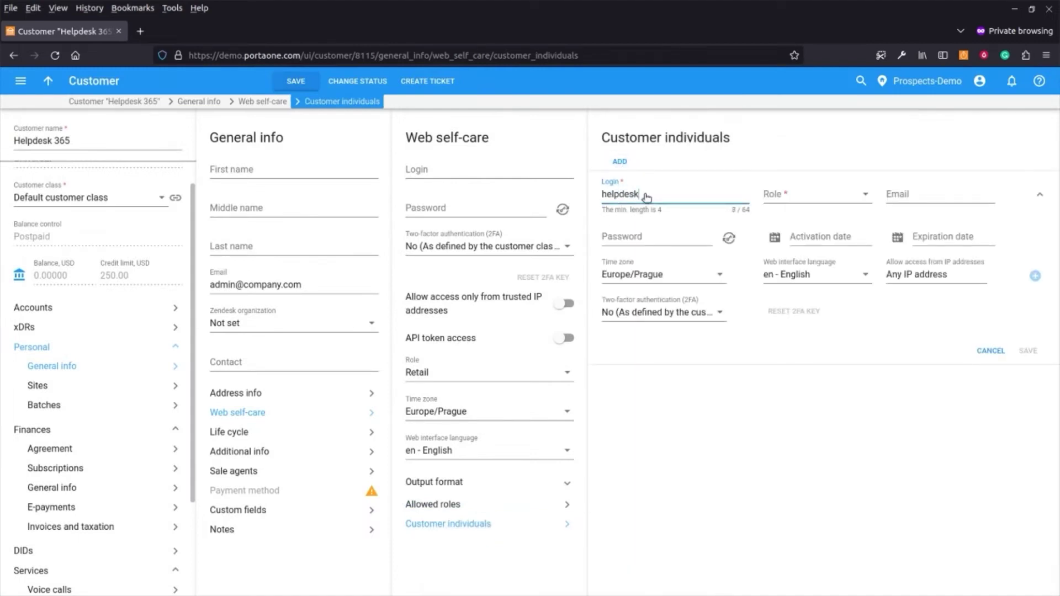
left_click(818, 197)
left_click(816, 215)
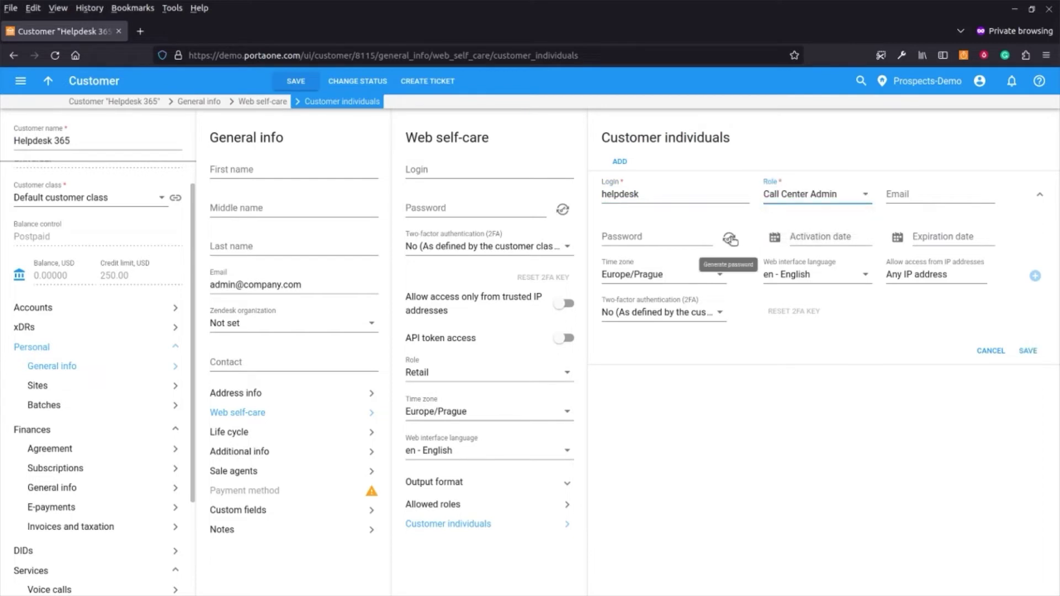
left_click(729, 238)
left_click(663, 274)
type("new")
left_click(654, 296)
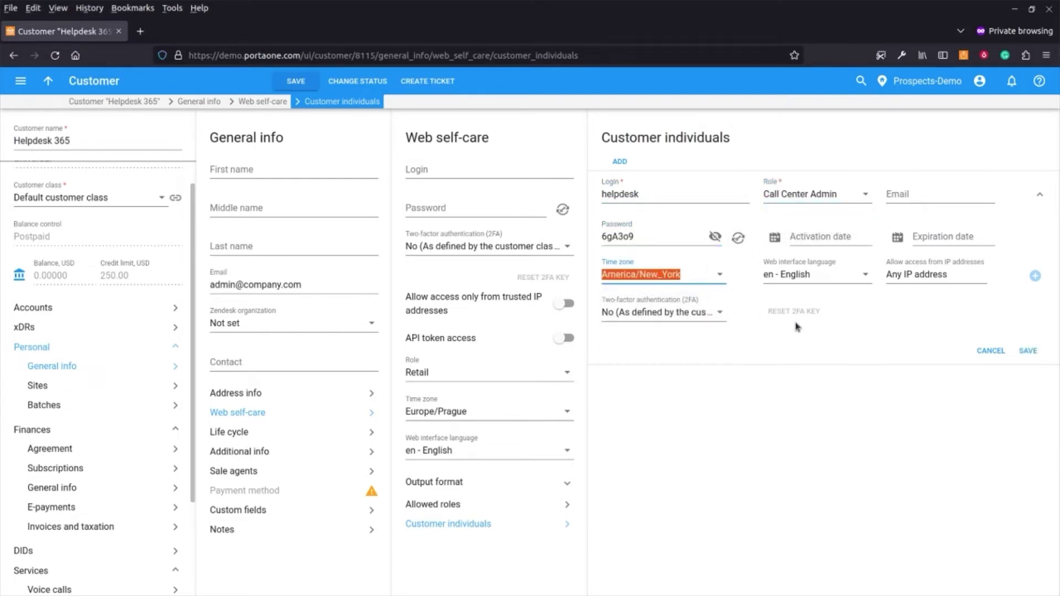
left_click(1028, 351)
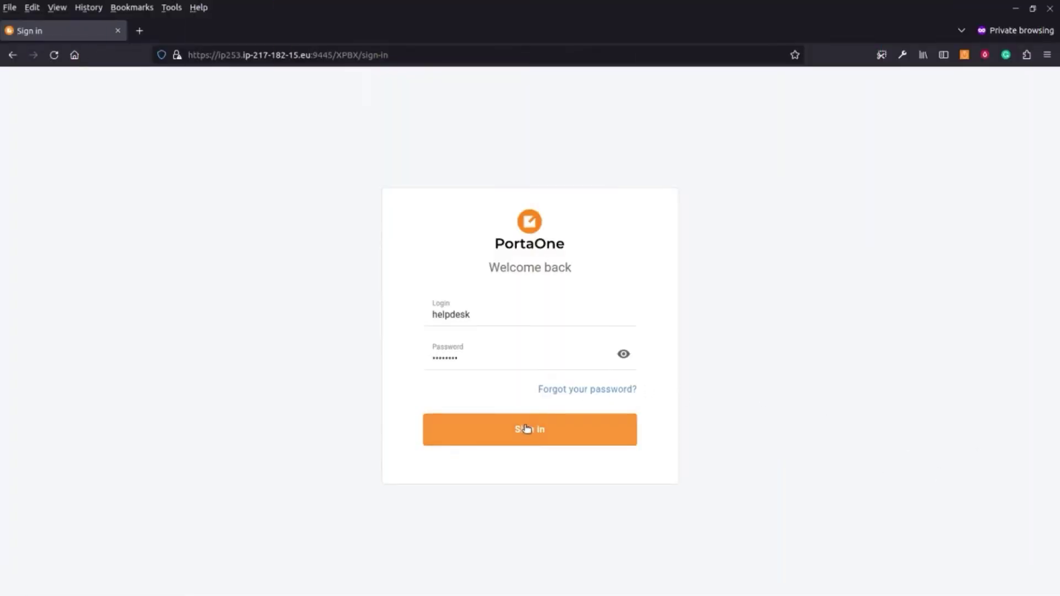
Step: Sign in to PortaOne Cloud PBX as helpdesk and expand the Inventory section
left_click(530, 429)
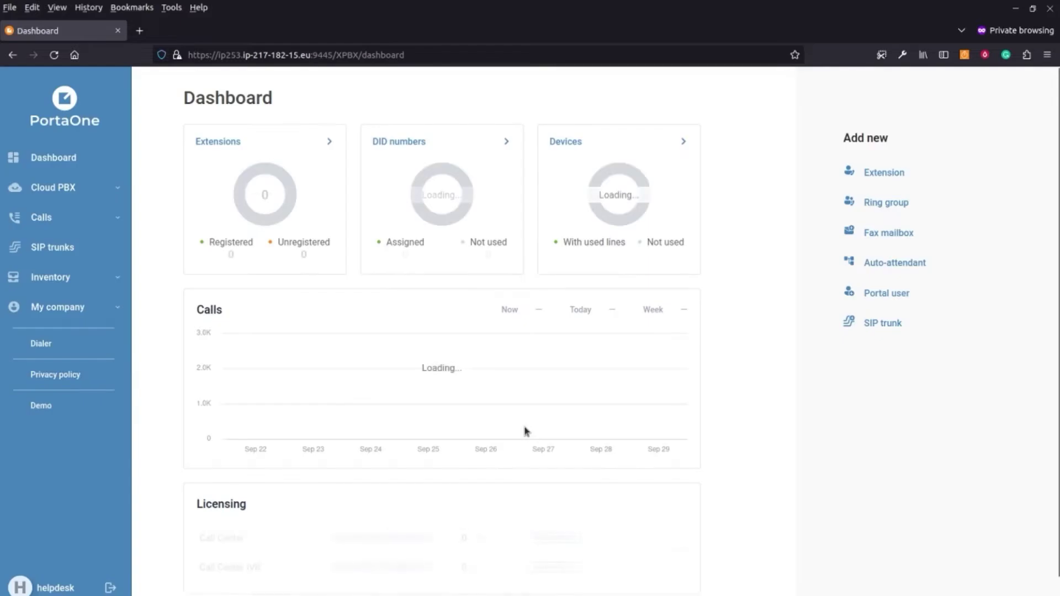
scroll(526, 430, "down", 1)
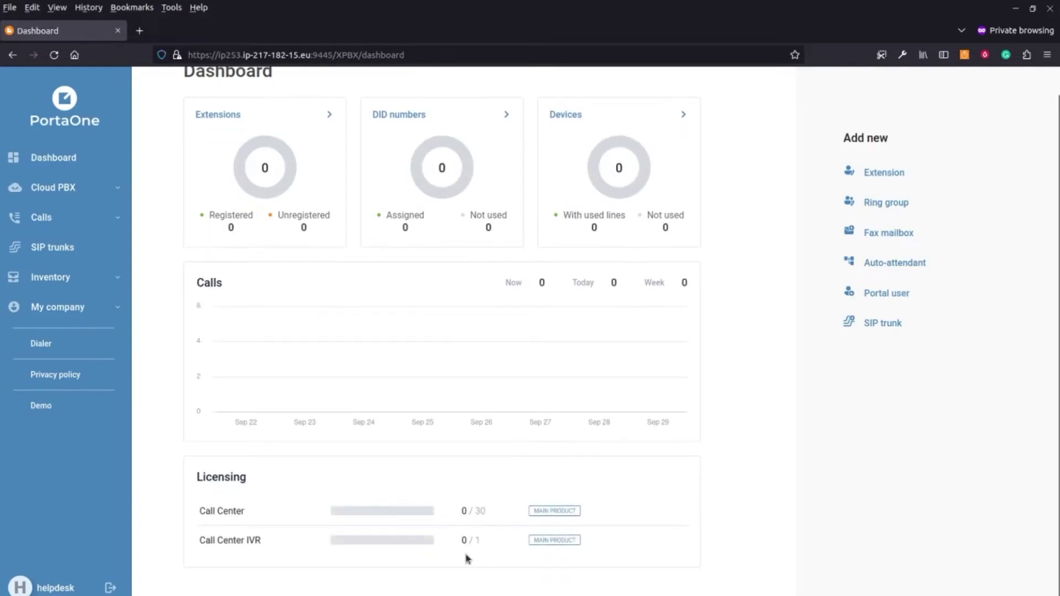
left_click(105, 277)
left_click(86, 325)
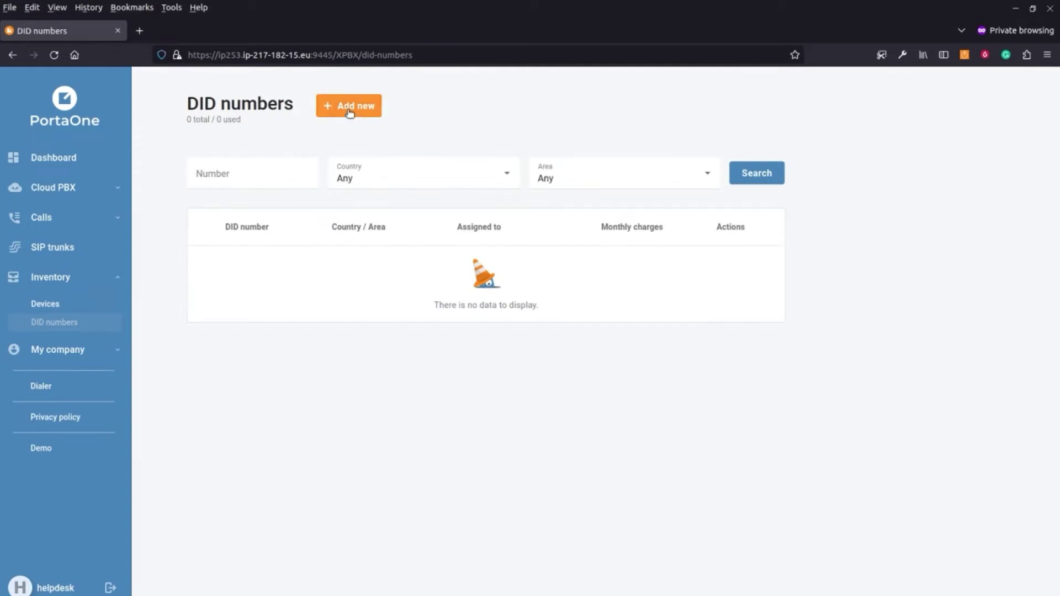
left_click(348, 105)
left_click(484, 238)
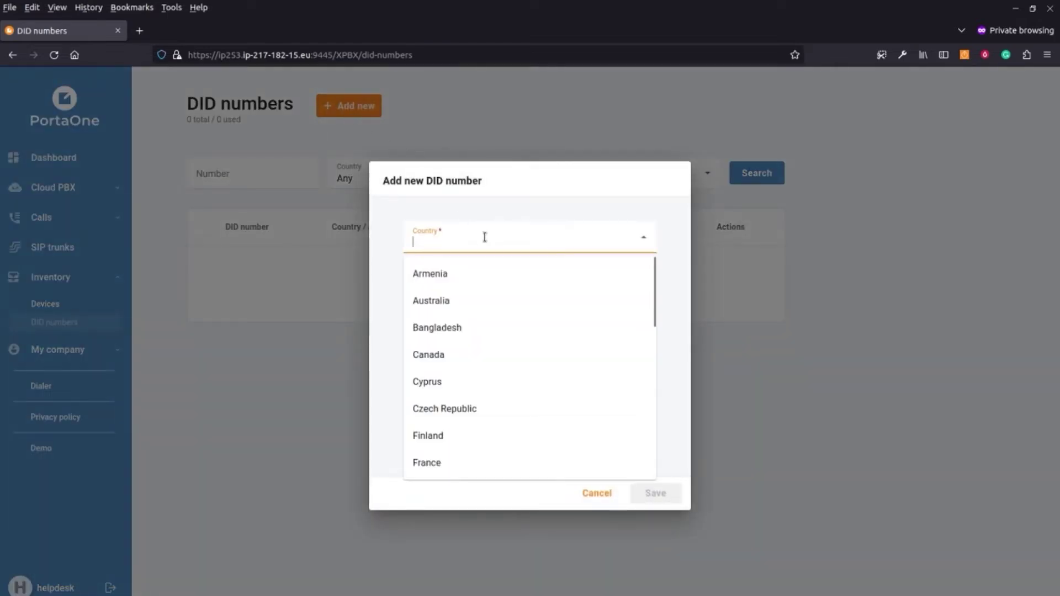
type("uni")
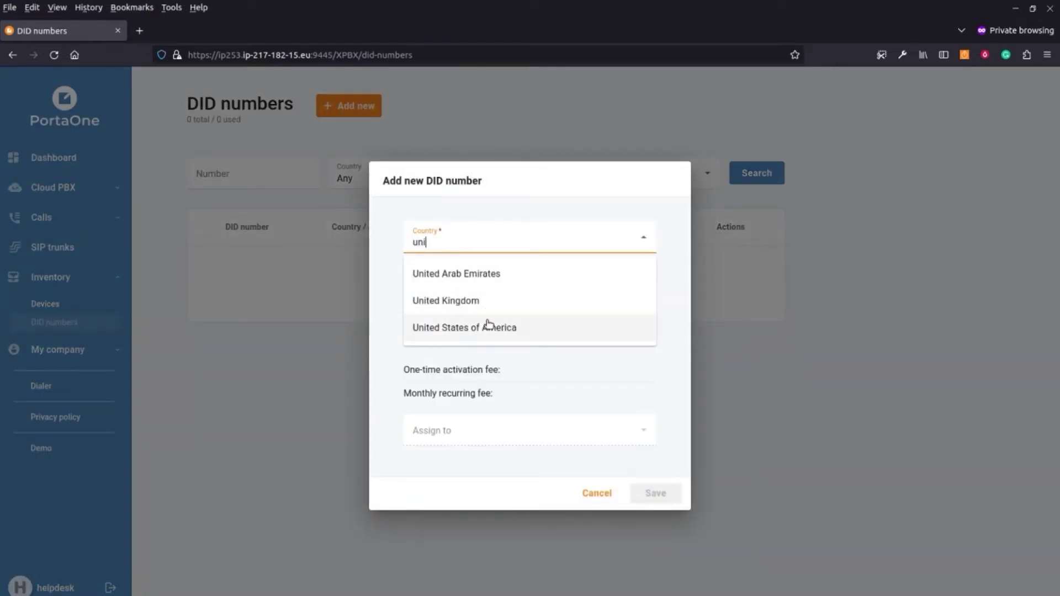
left_click(489, 328)
left_click(481, 284)
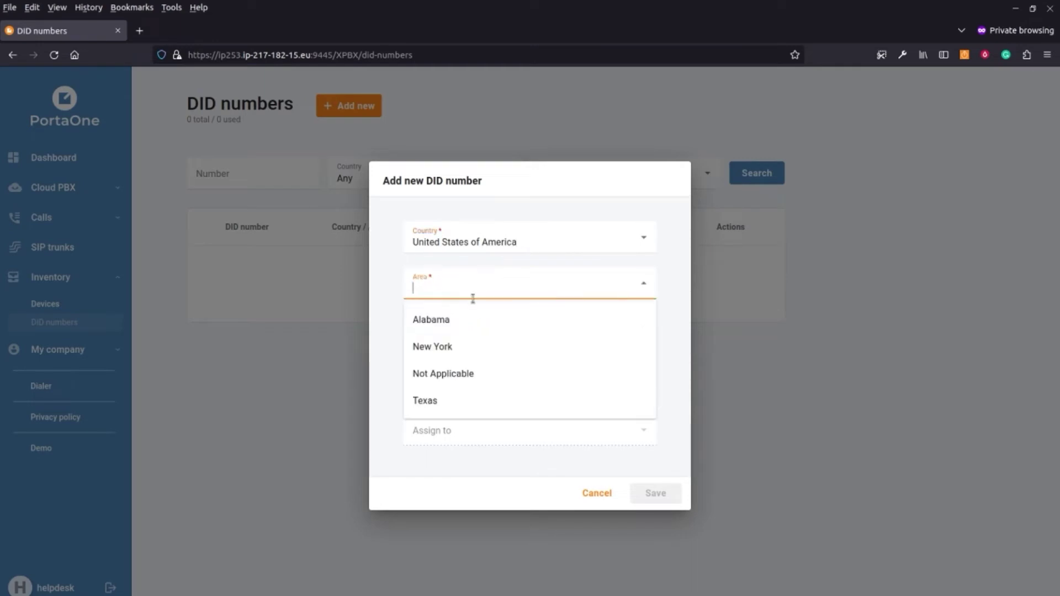
left_click(454, 347)
left_click(467, 332)
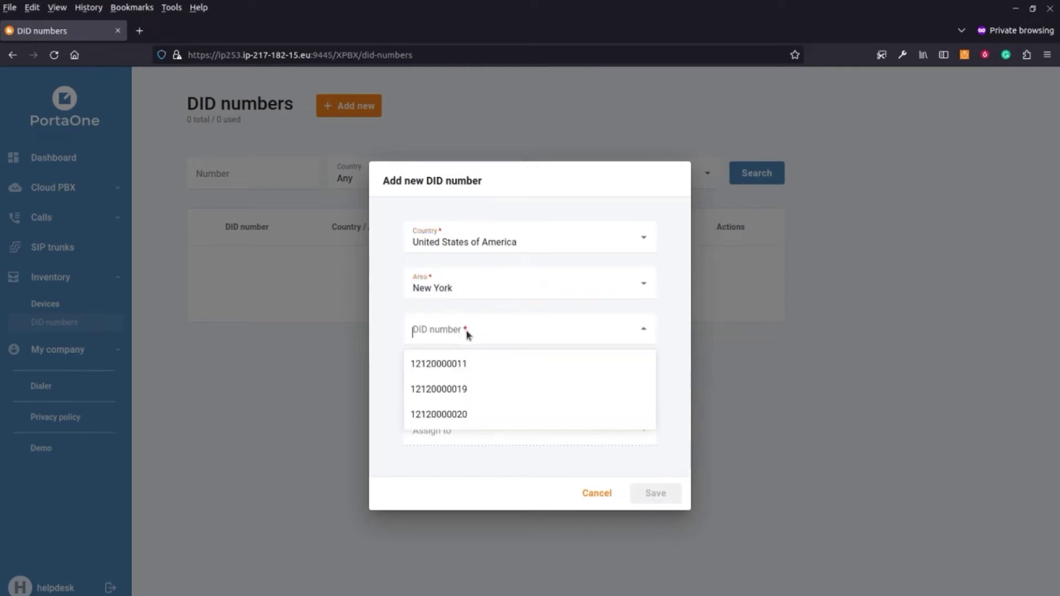
left_click(456, 366)
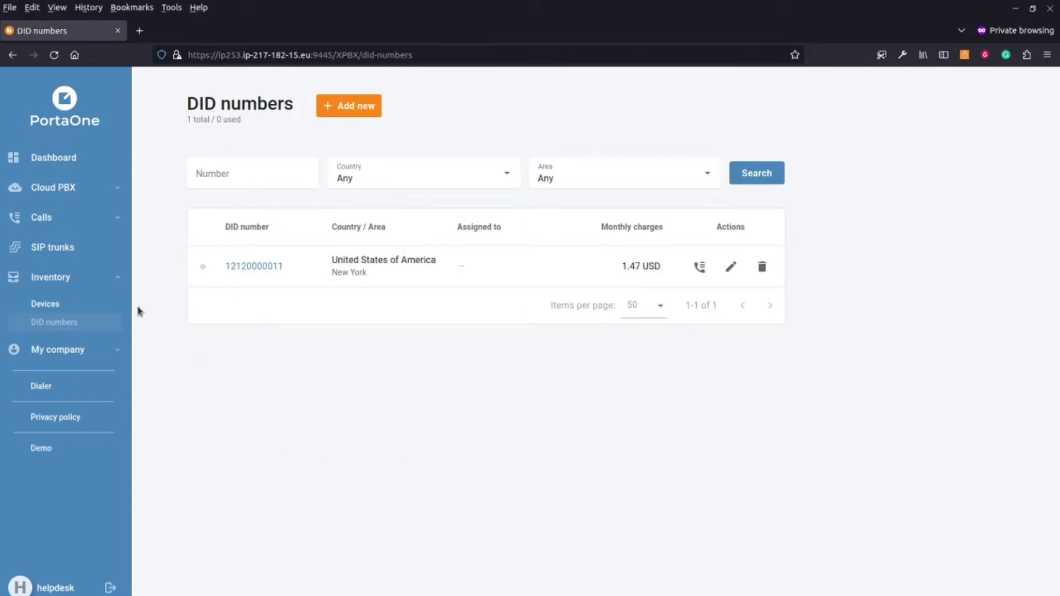
Step: Import the 40 Yealink SIP-T20P devices from CPE import.csv into the device inventory
left_click(88, 301)
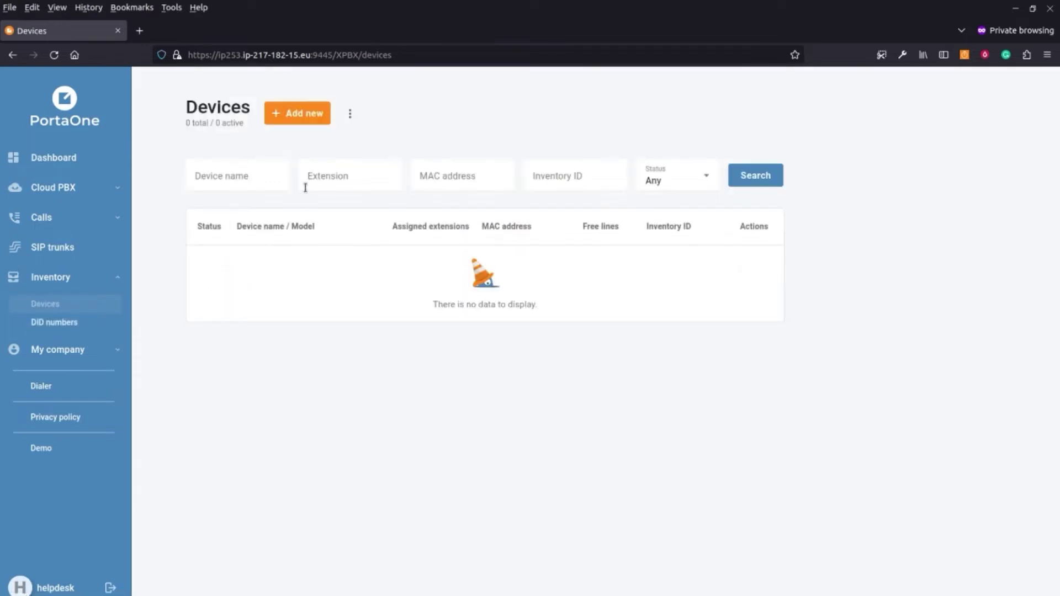
left_click(349, 114)
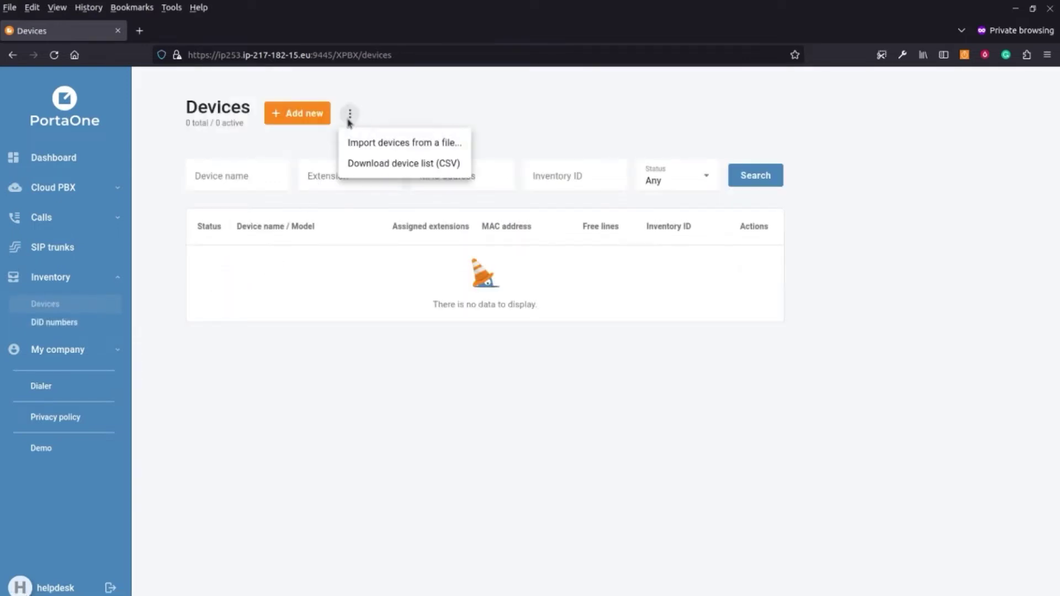
left_click(389, 144)
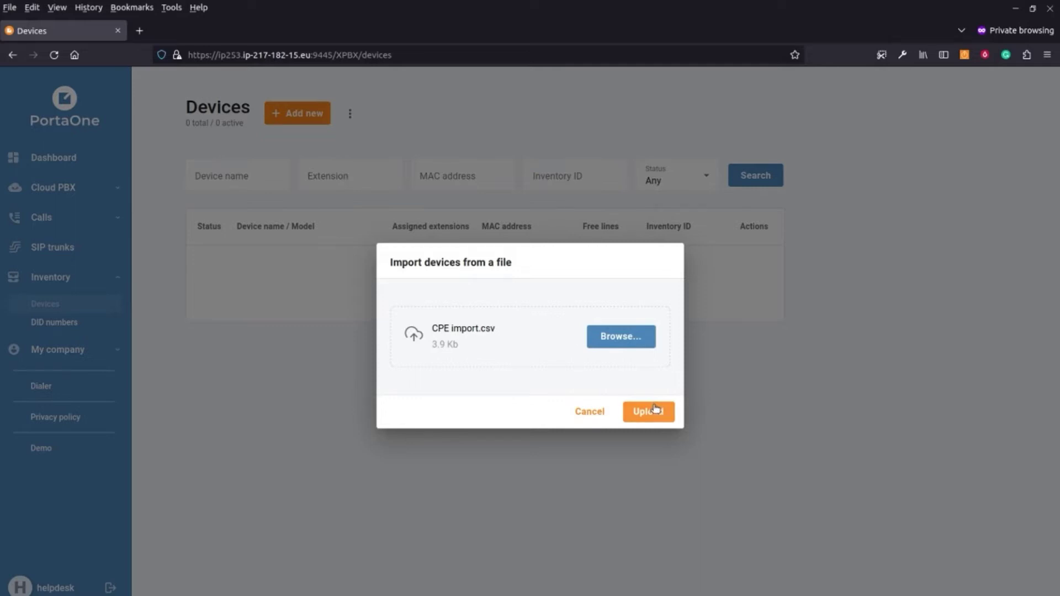
left_click(656, 411)
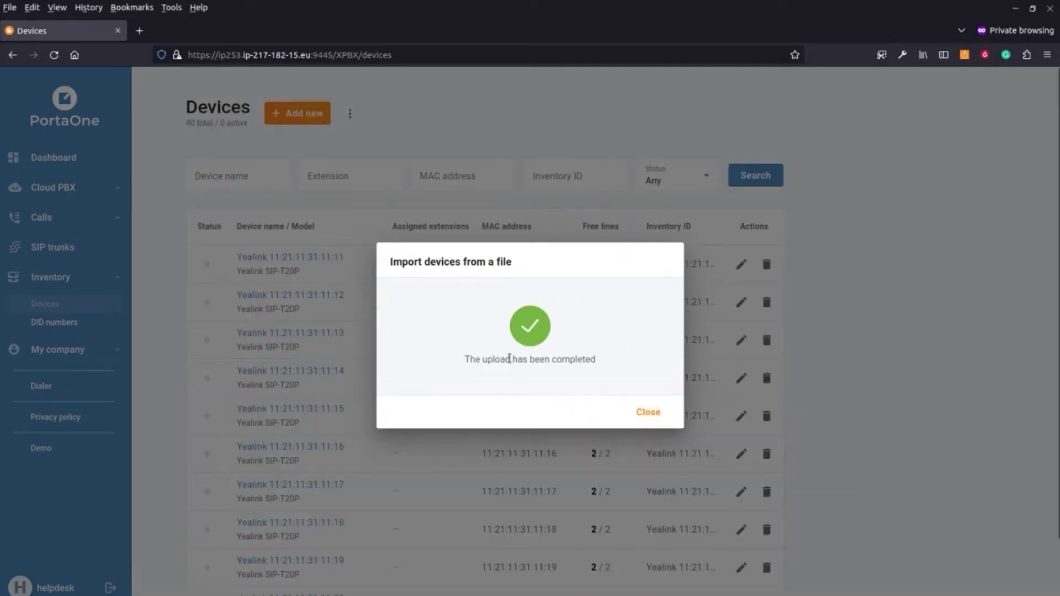
left_click(648, 412)
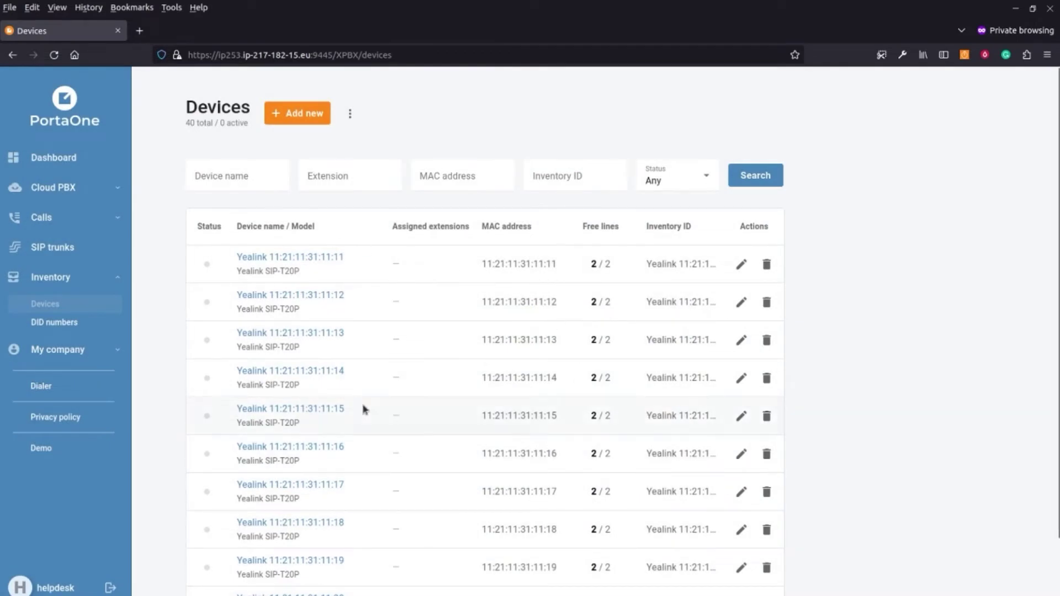
Step: Add ring group Support, number 5000, with Least used strategy and call pickup allowed
left_click(113, 193)
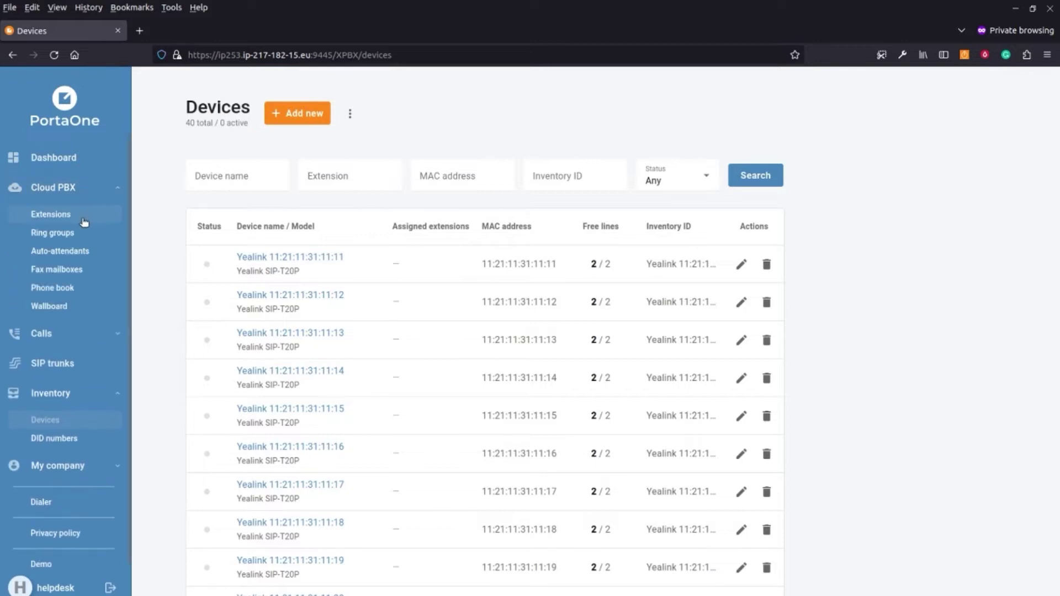
left_click(75, 234)
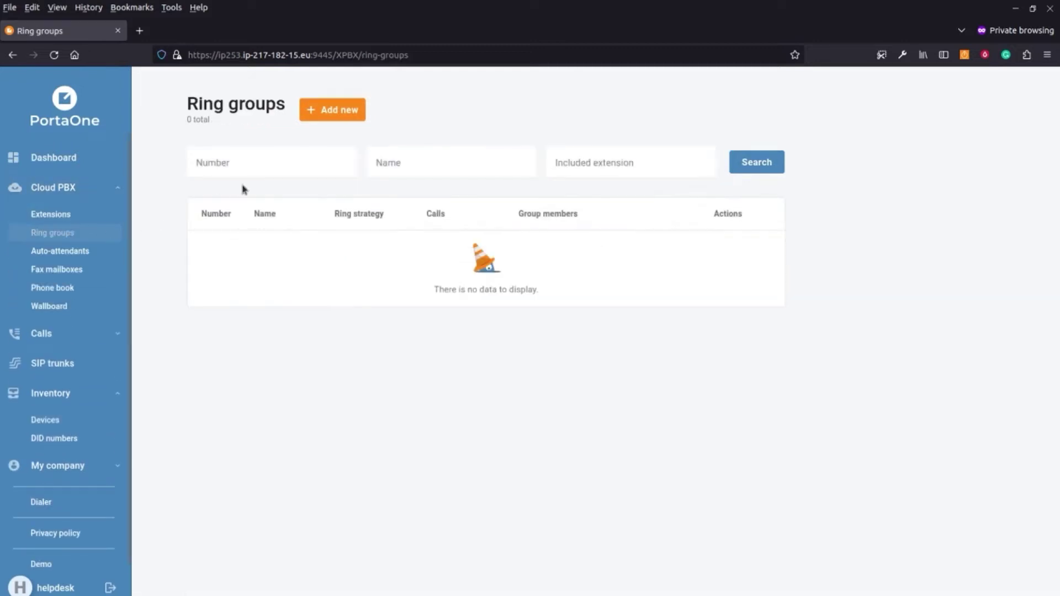
left_click(332, 109)
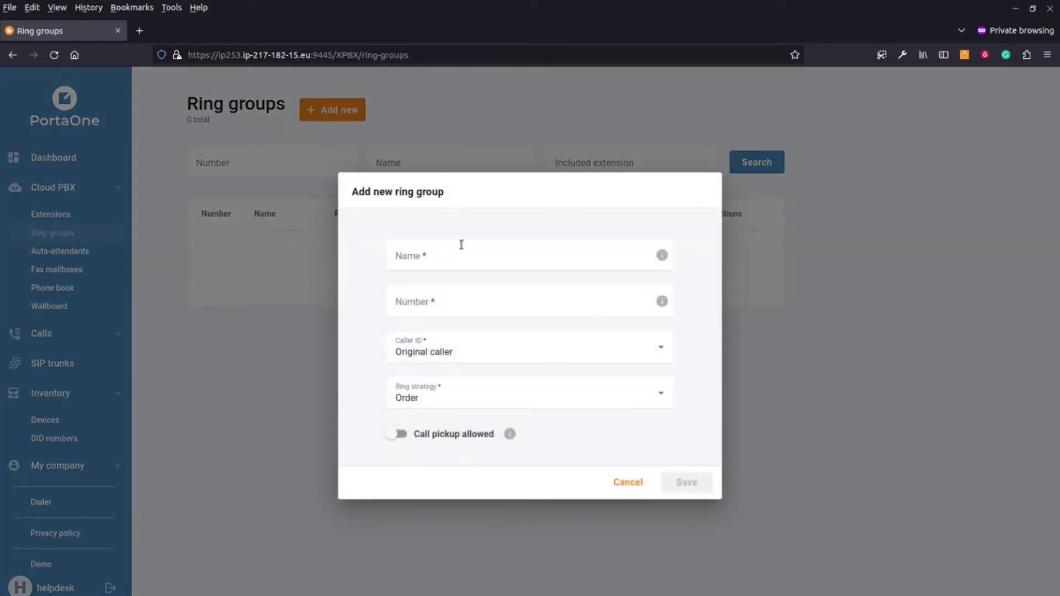
left_click(462, 252)
type("Support")
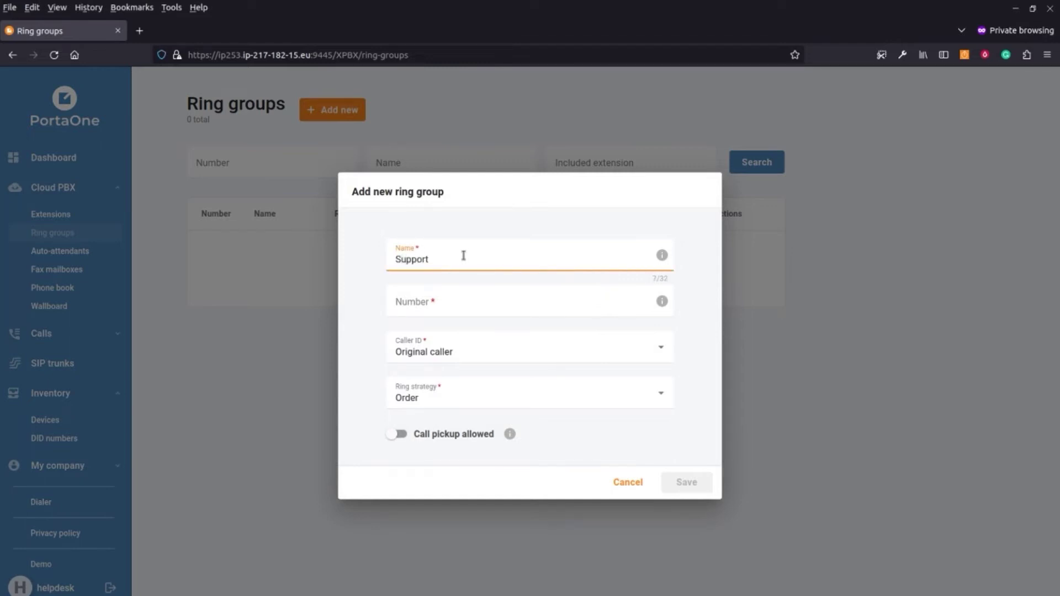
left_click(472, 300)
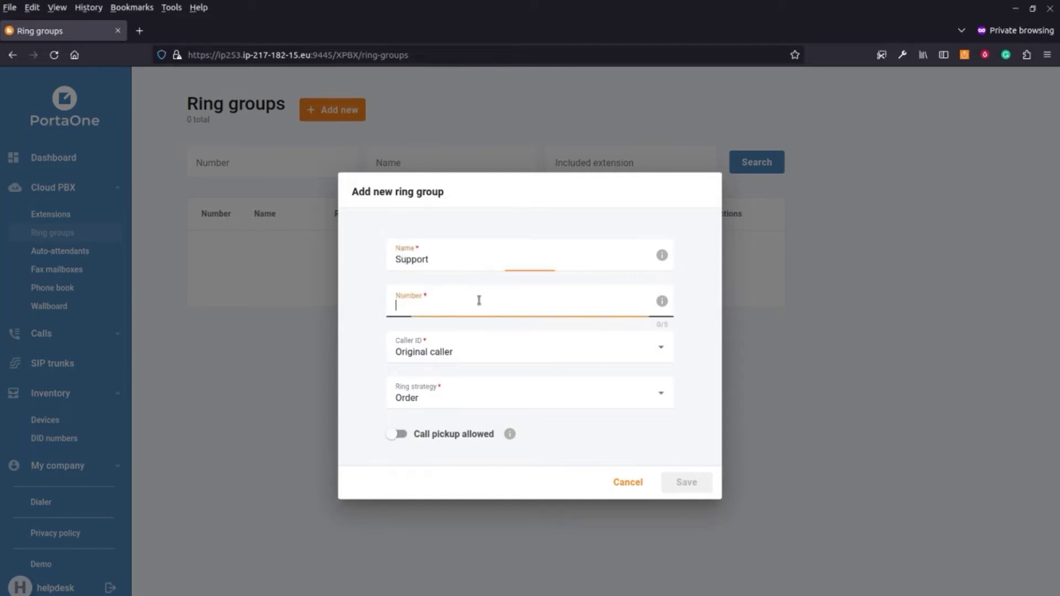
type("5000")
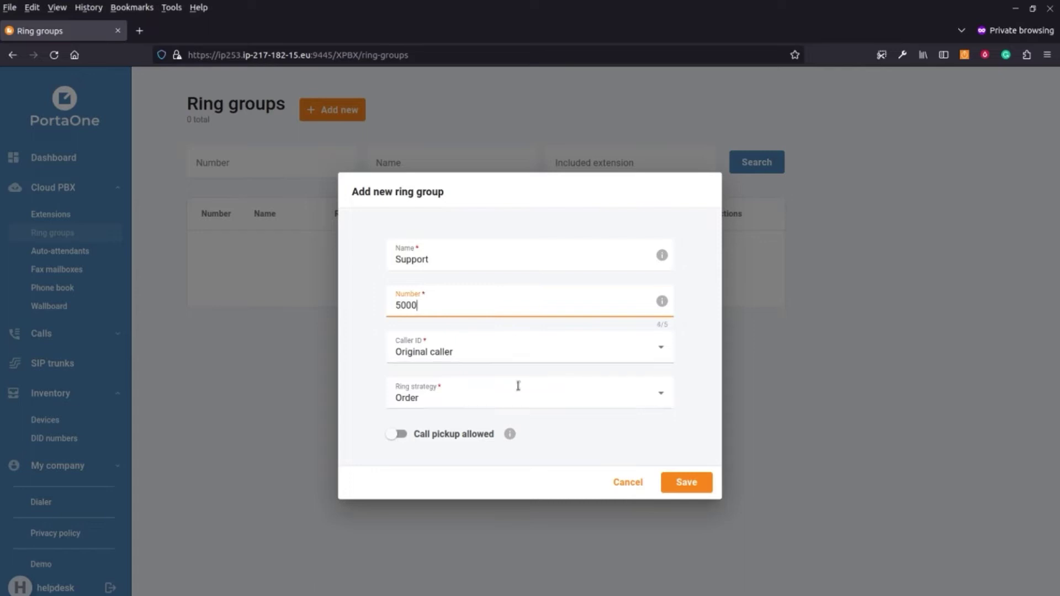
left_click(531, 393)
left_click(446, 512)
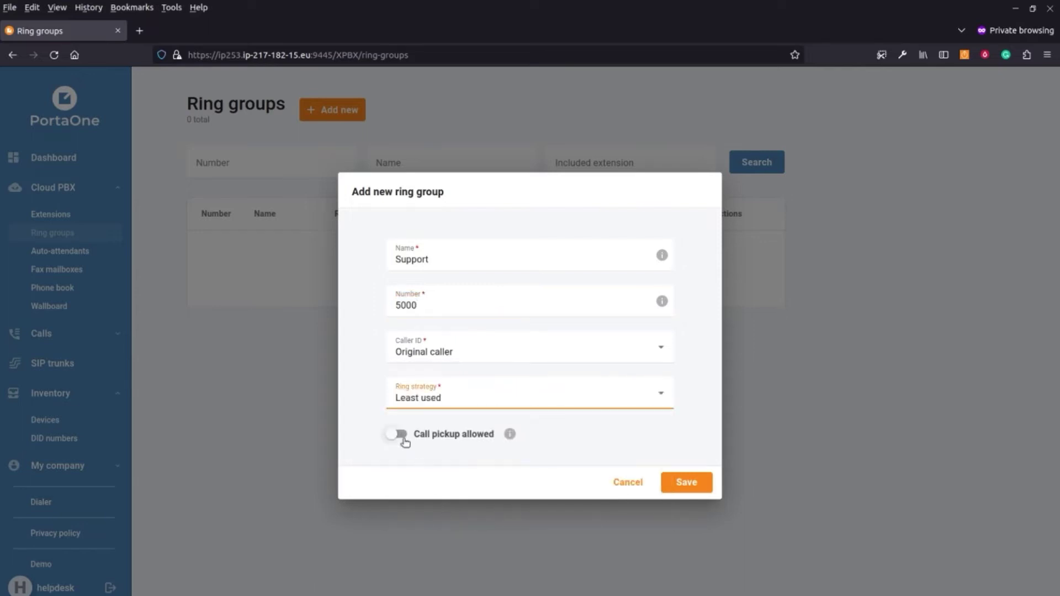
left_click(402, 434)
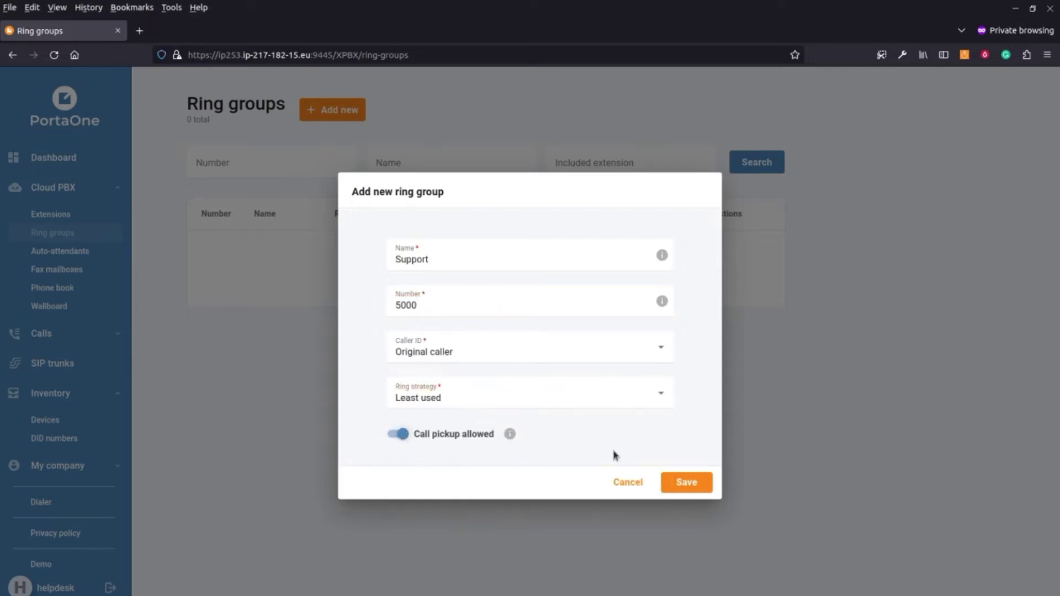
left_click(693, 488)
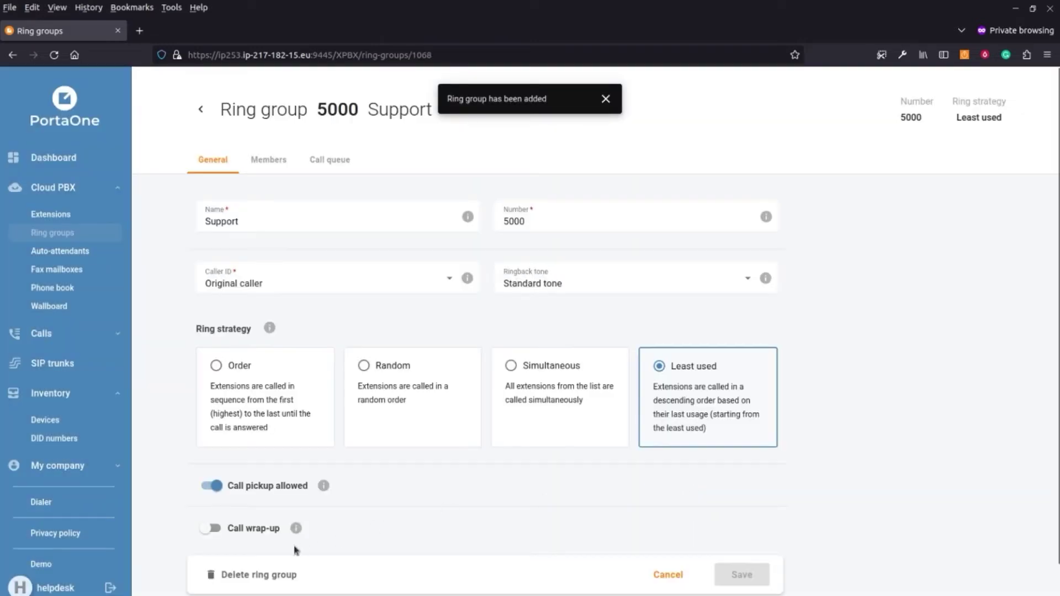
Step: Enable call wrap-up with 05:00 duration and maximum extension, ringing wrap-up members only if none are available
left_click(212, 529)
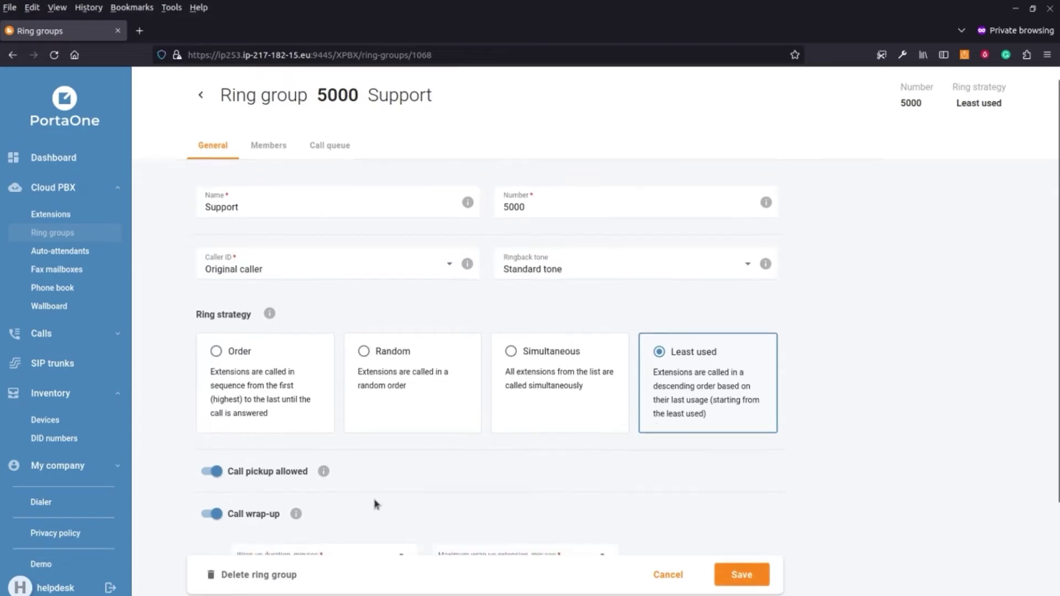
scroll(332, 415, "down", 3)
left_click(261, 447)
double_click(244, 446)
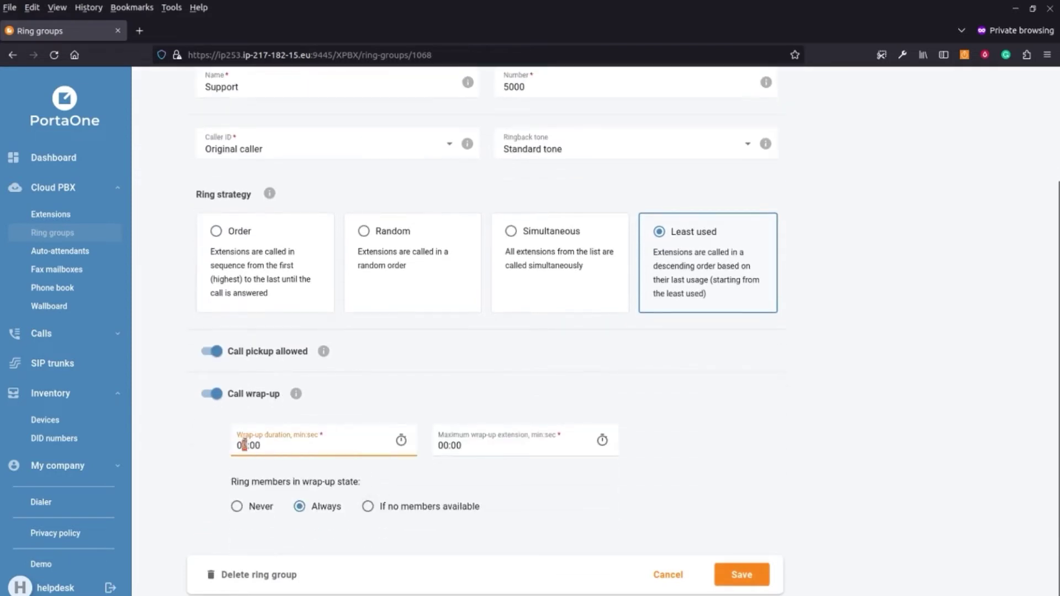
type("5")
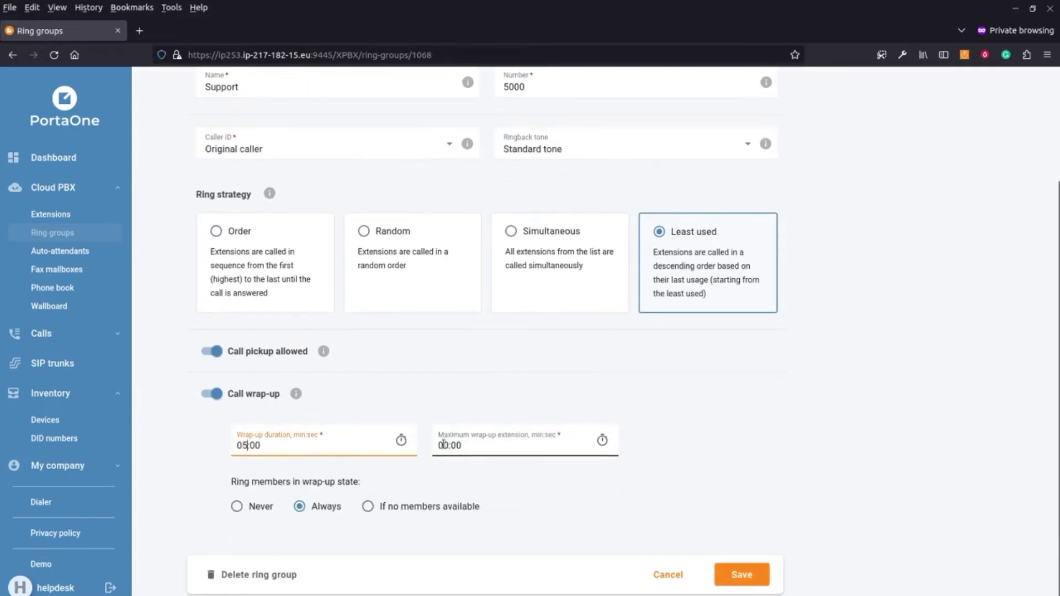
double_click(444, 446)
type("5")
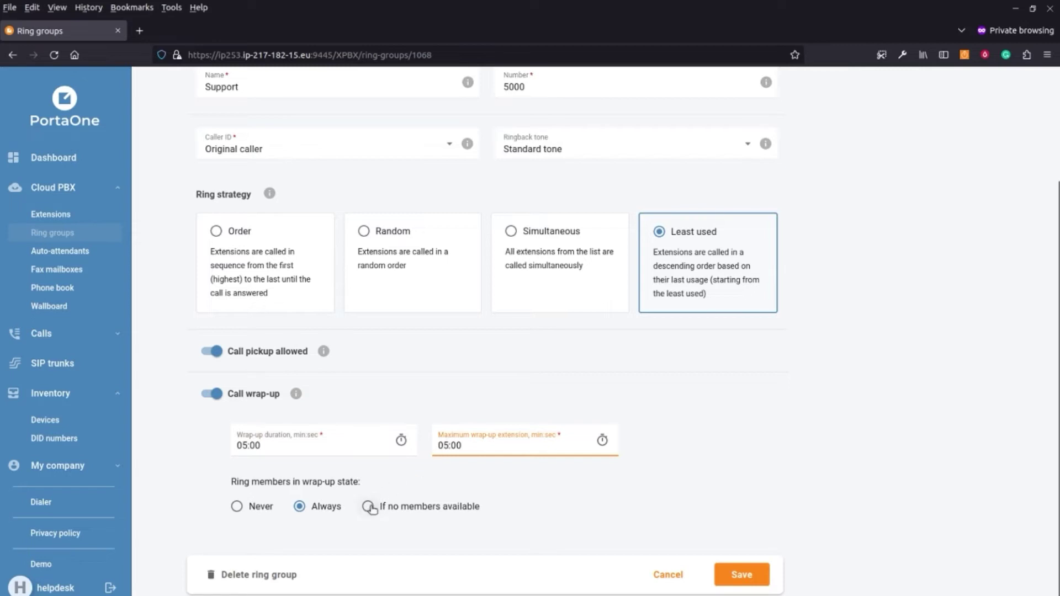
left_click(369, 507)
scroll(674, 464, "up", 5)
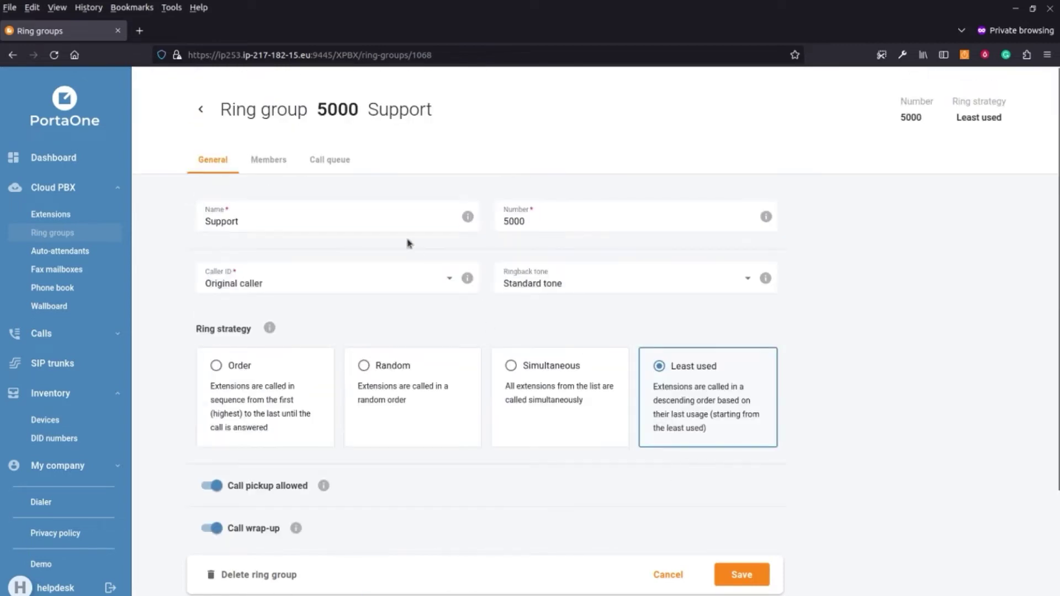
Step: Enable Support's call queue with timeout action None and save the ring group
left_click(336, 163)
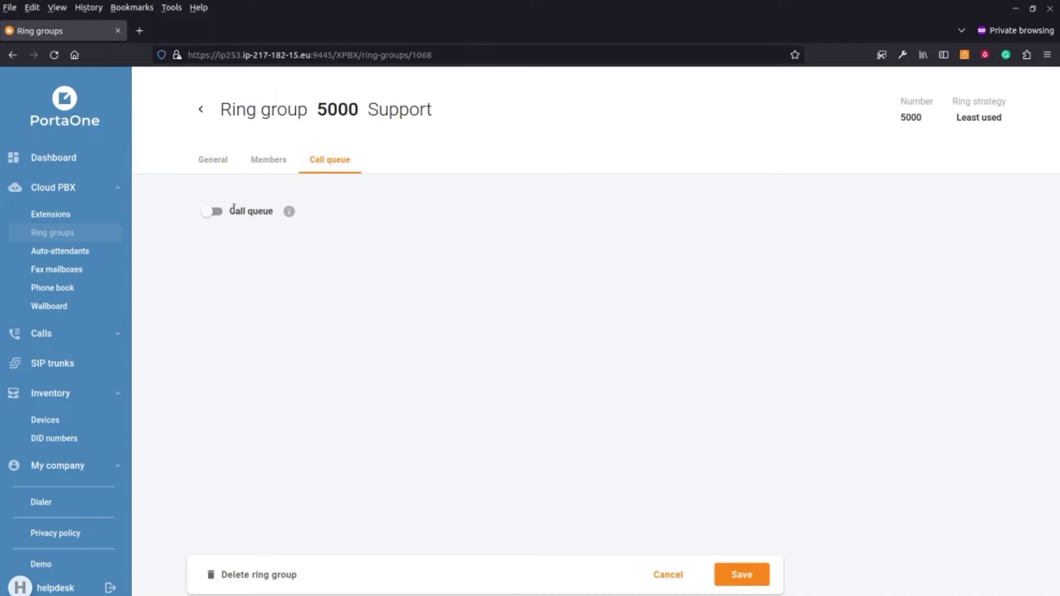
left_click(217, 211)
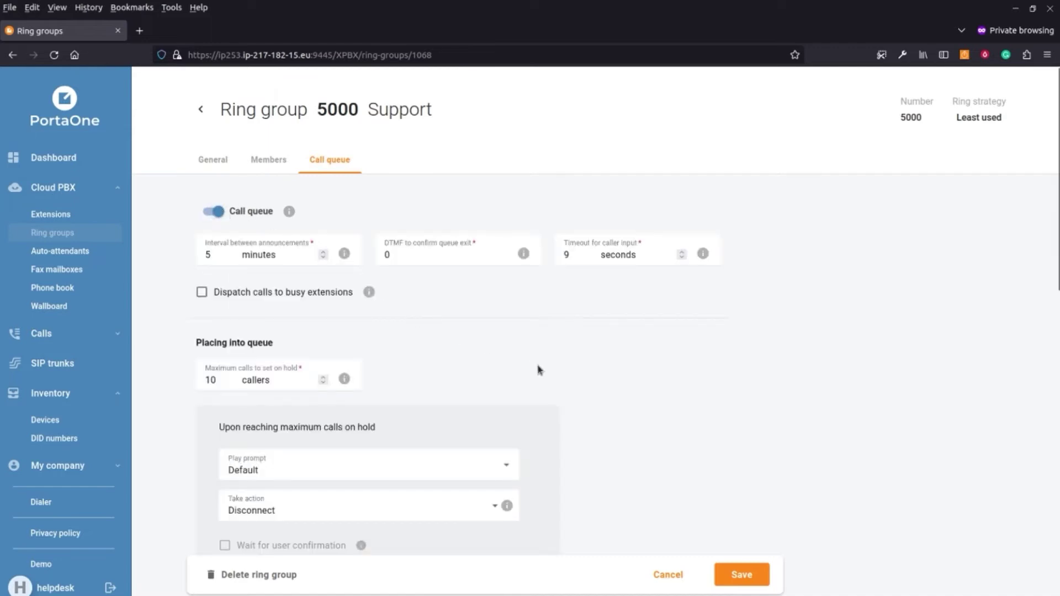
scroll(561, 384, "down", 5)
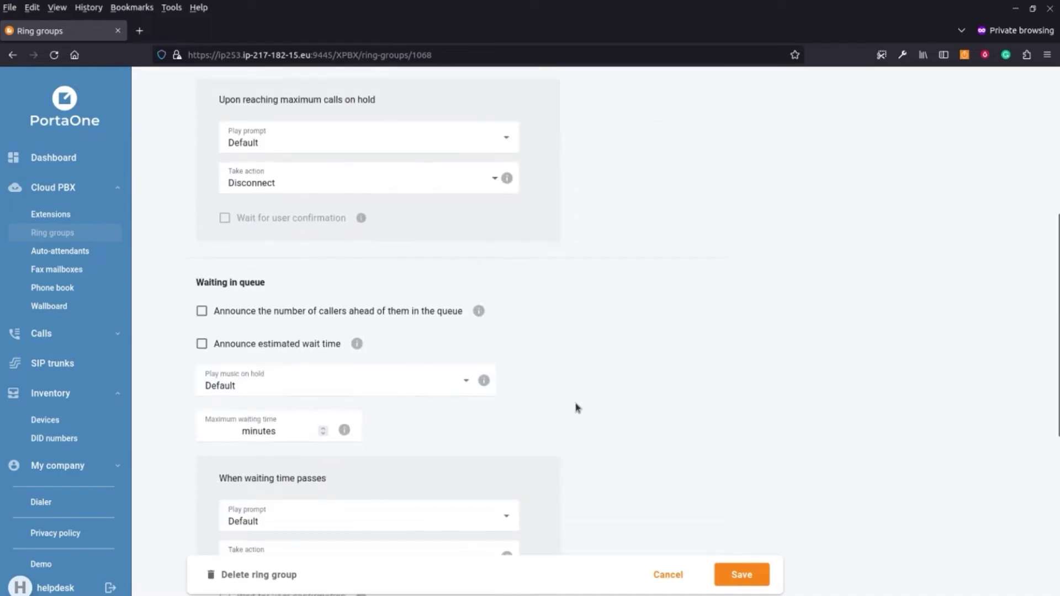
scroll(571, 398, "down", 3)
scroll(578, 408, "down", 2)
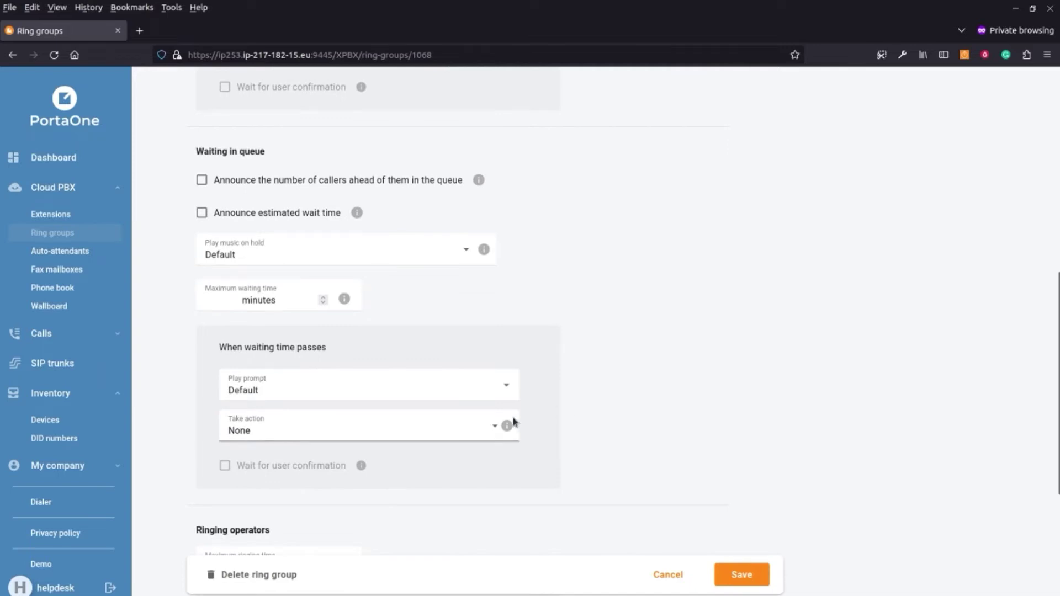
left_click(496, 428)
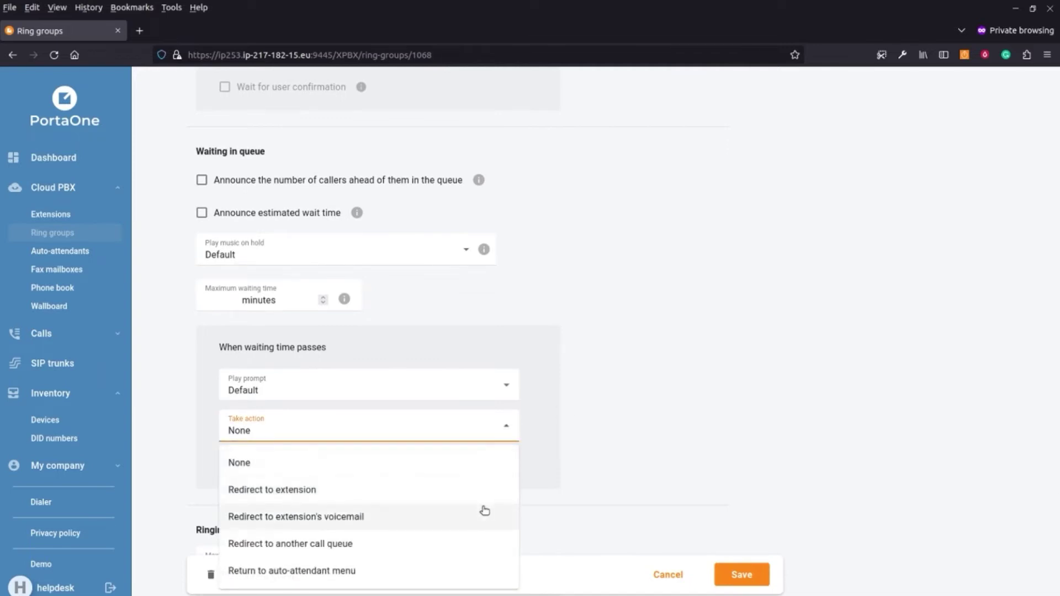
left_click(617, 461)
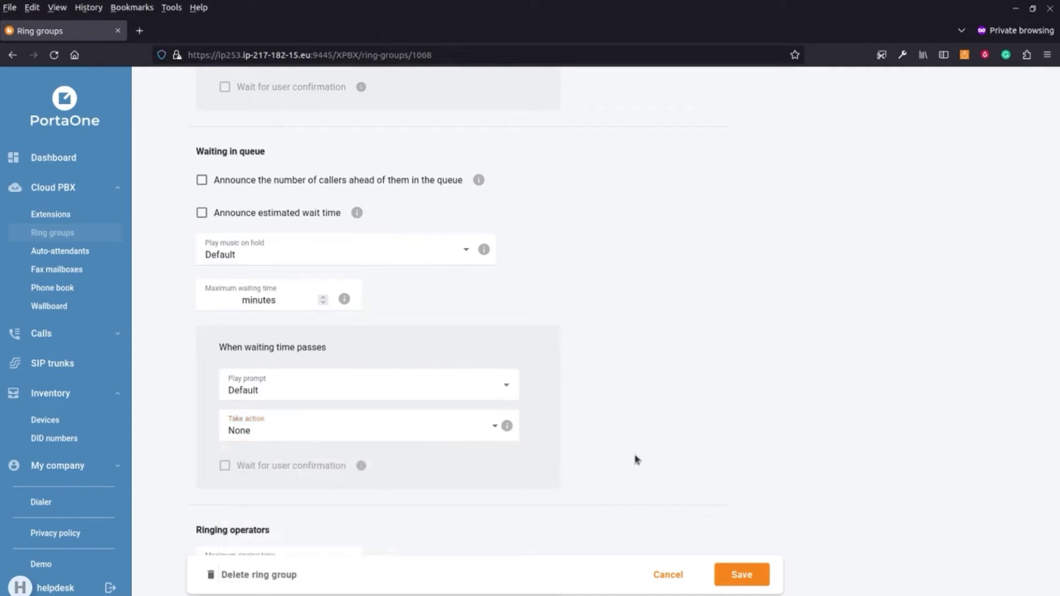
scroll(638, 460, "up", 8)
left_click(743, 575)
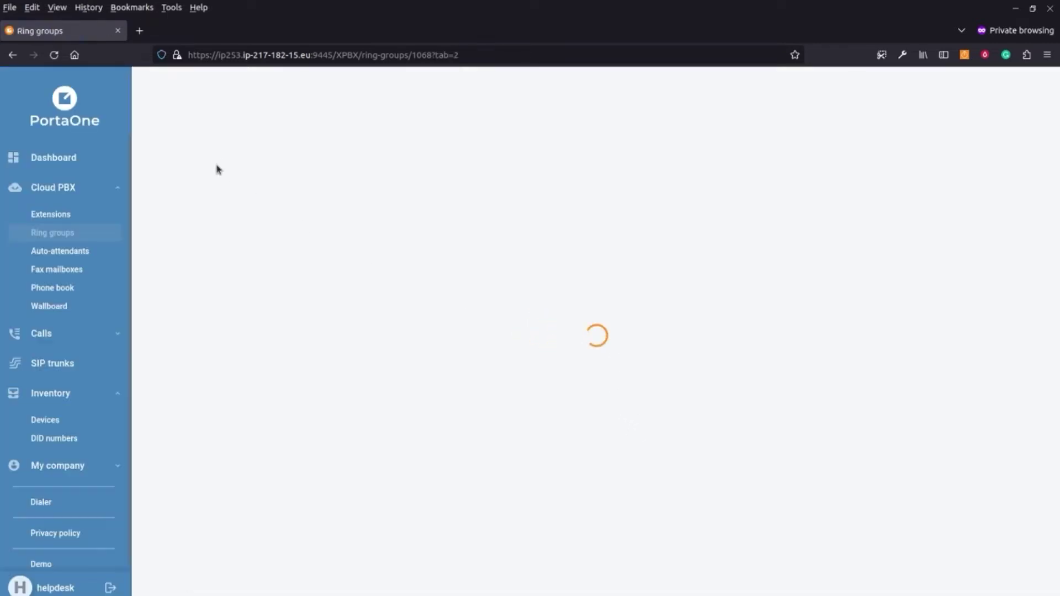
Step: Add ring group Sales with number 6000 and the Simultaneous ring strategy
left_click(204, 112)
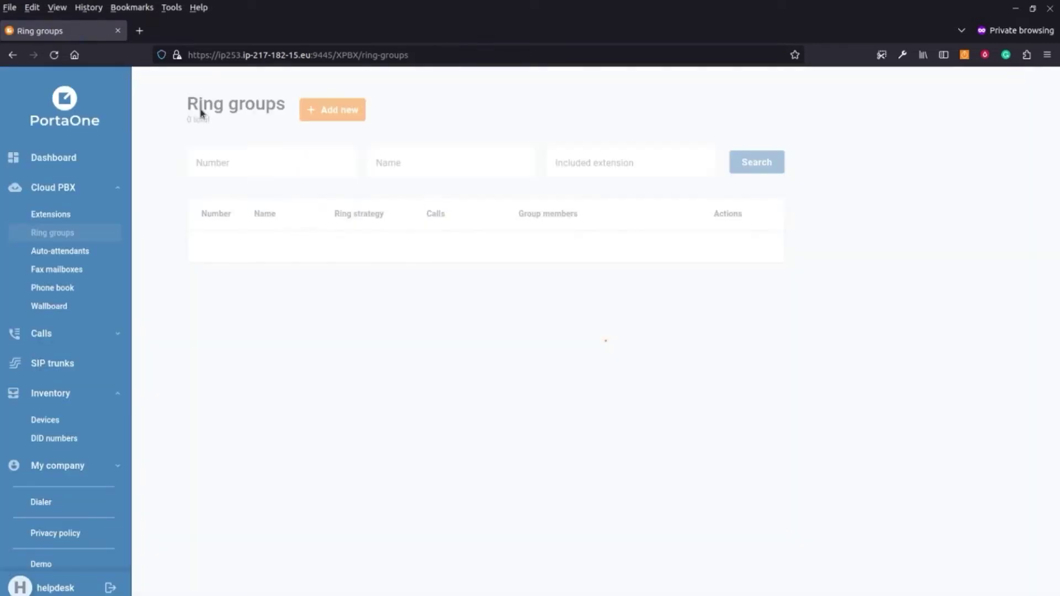
left_click(340, 112)
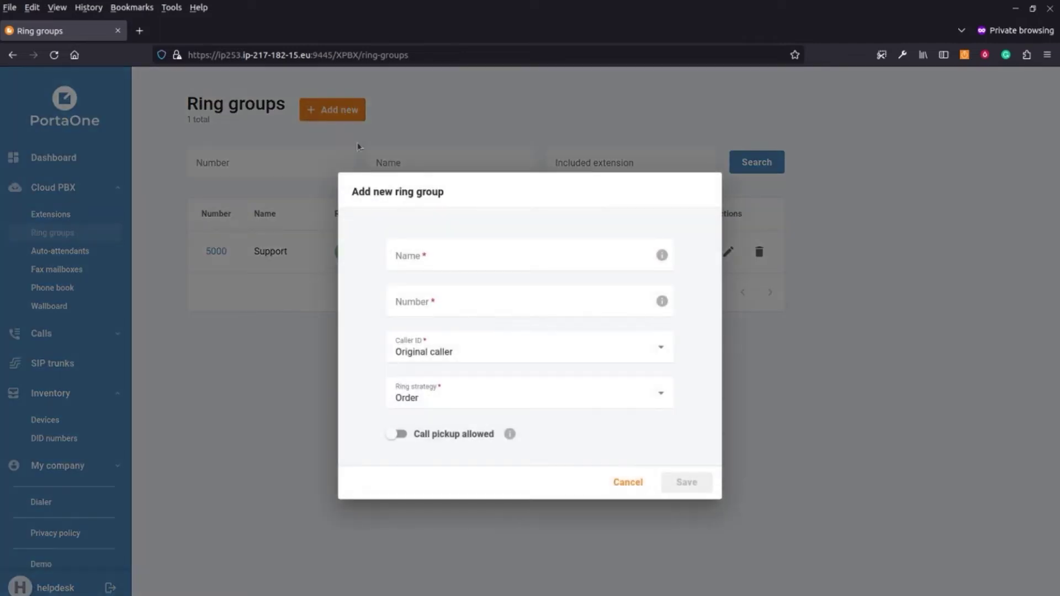
left_click(426, 262)
type("Sales")
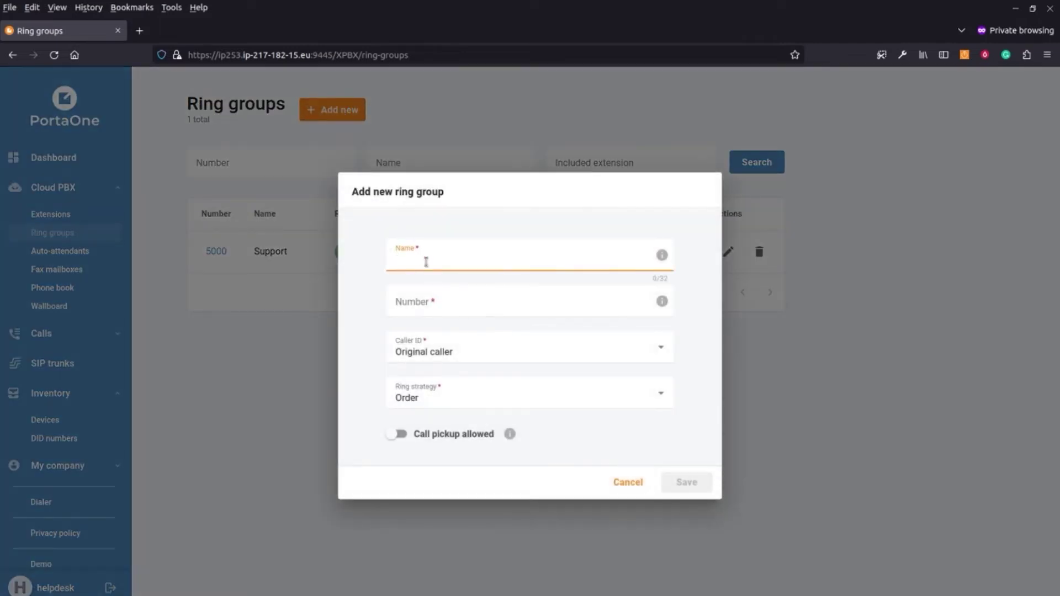
left_click(458, 297)
type("6000")
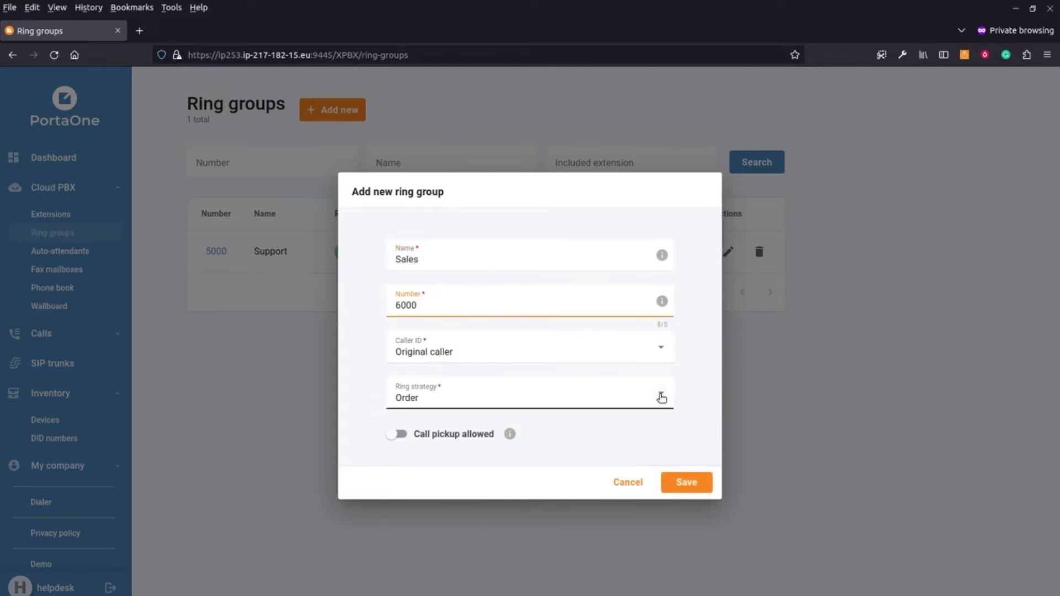
left_click(662, 395)
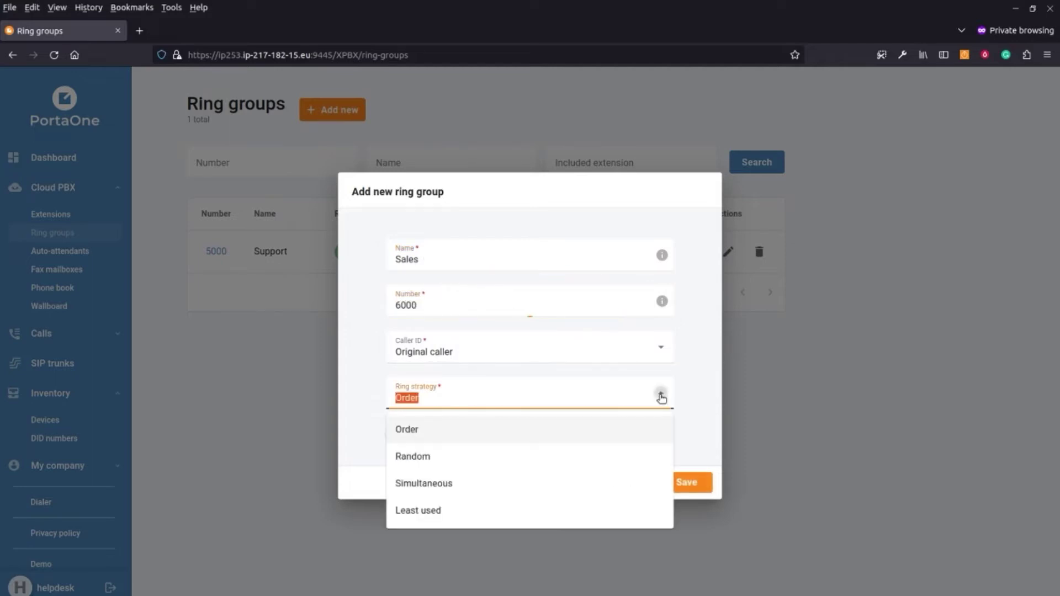
left_click(614, 482)
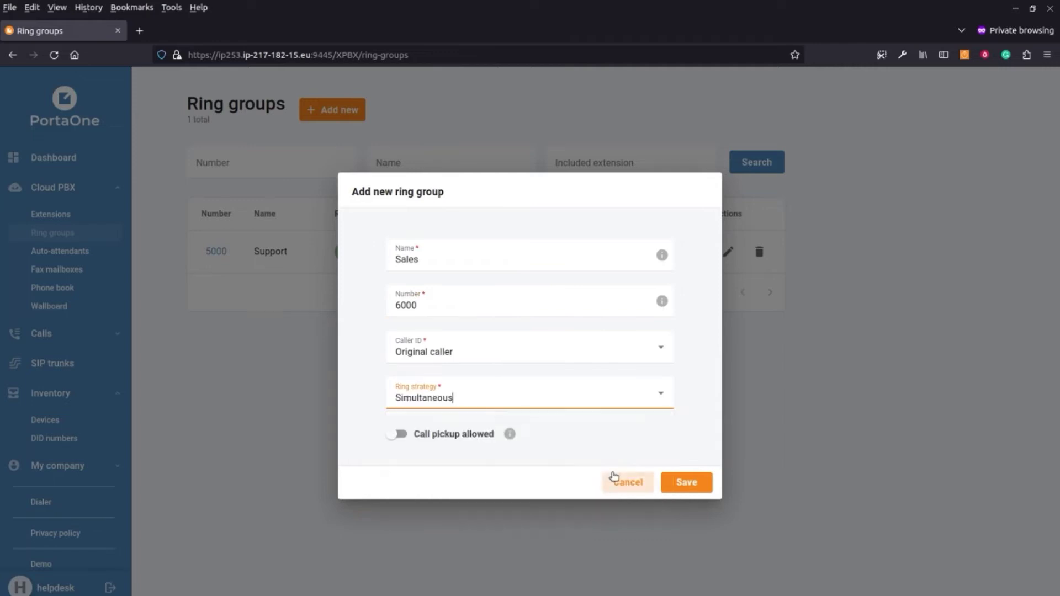
left_click(686, 482)
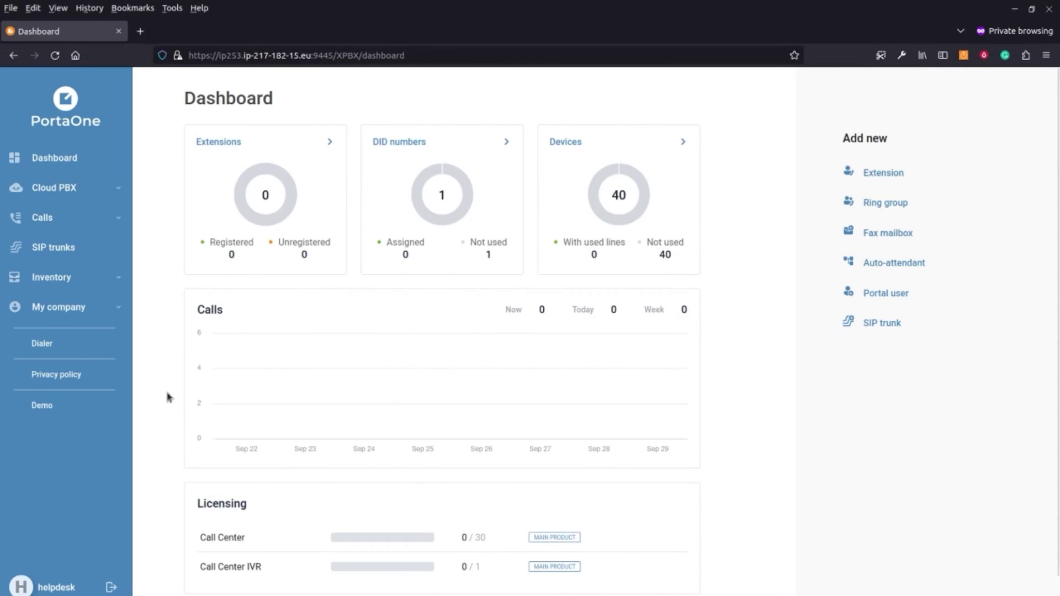
Step: Download the Cloud PBX extensions list as a CSV file
left_click(116, 189)
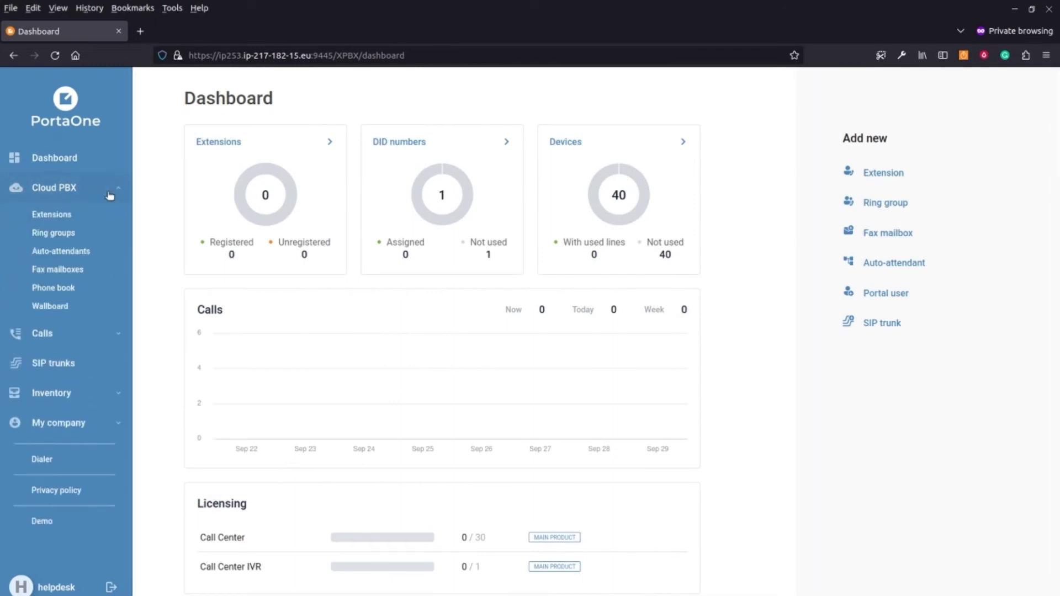
left_click(81, 219)
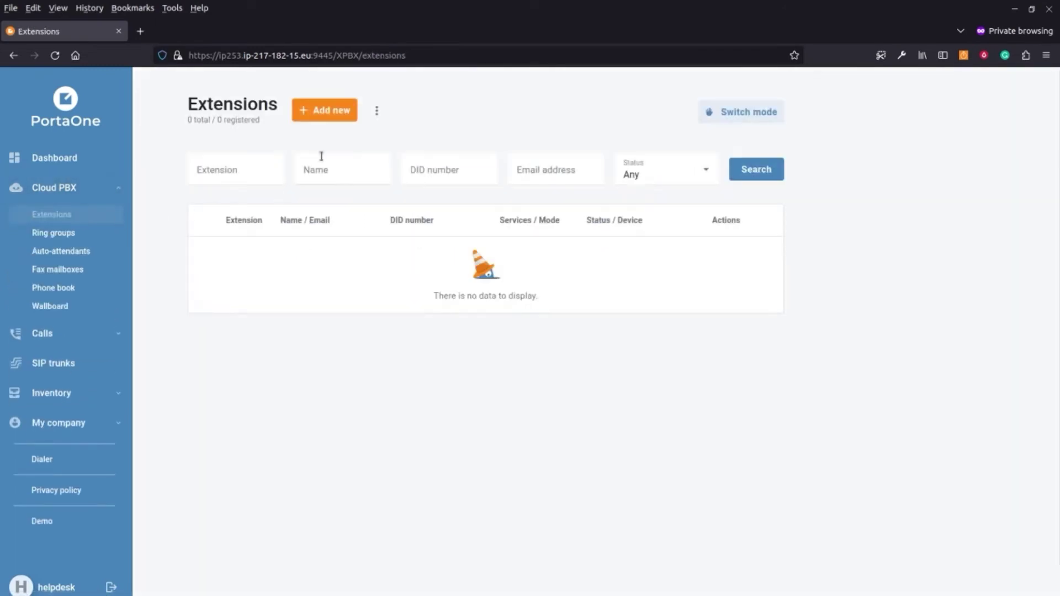
left_click(378, 112)
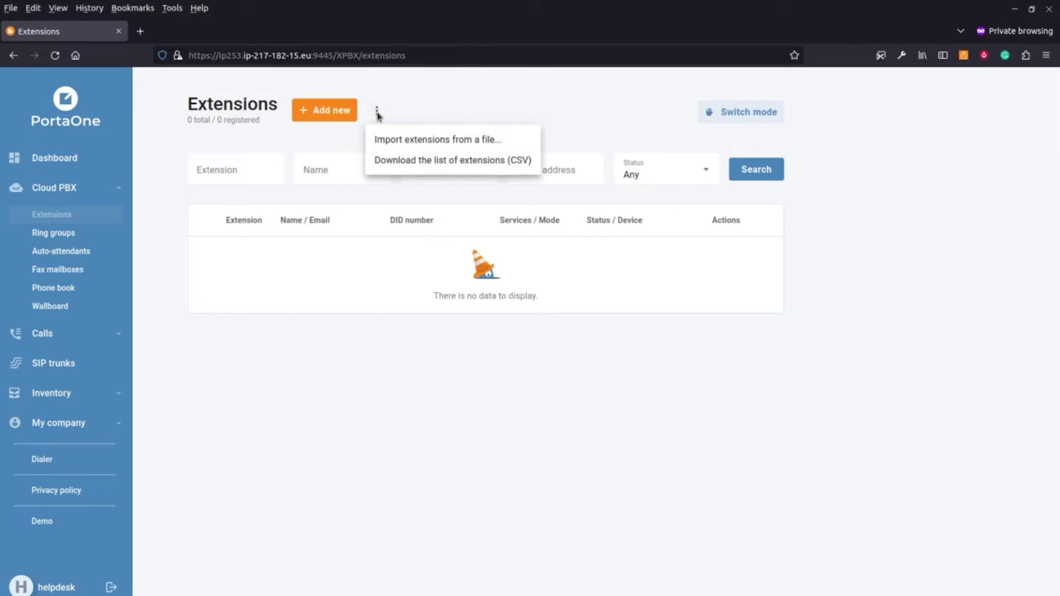
left_click(448, 160)
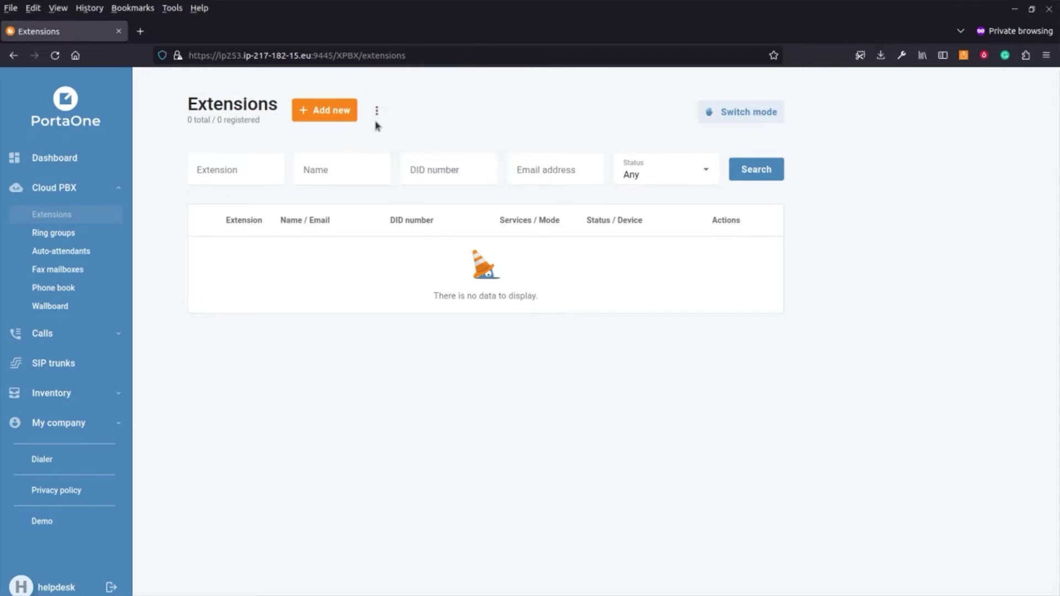
Step: Import extensions by uploading the Extensions import.csv file
left_click(376, 112)
left_click(415, 139)
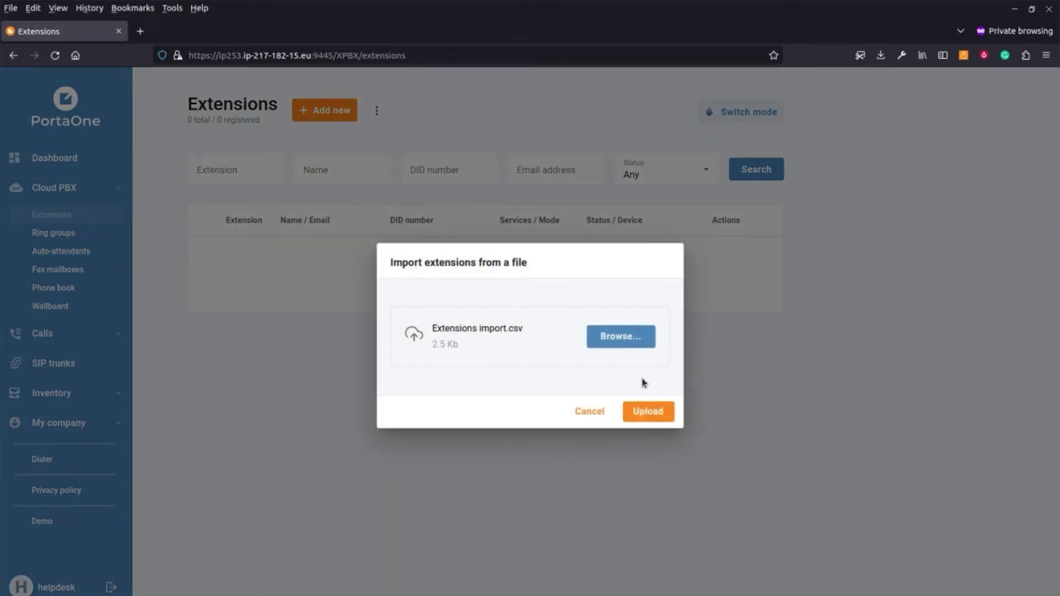
left_click(661, 412)
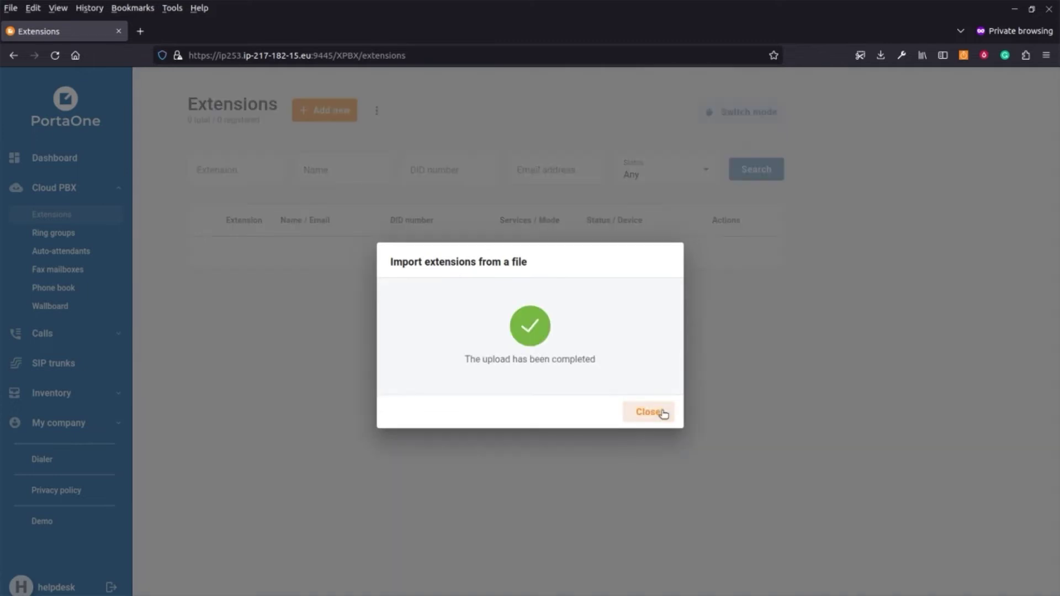
left_click(649, 412)
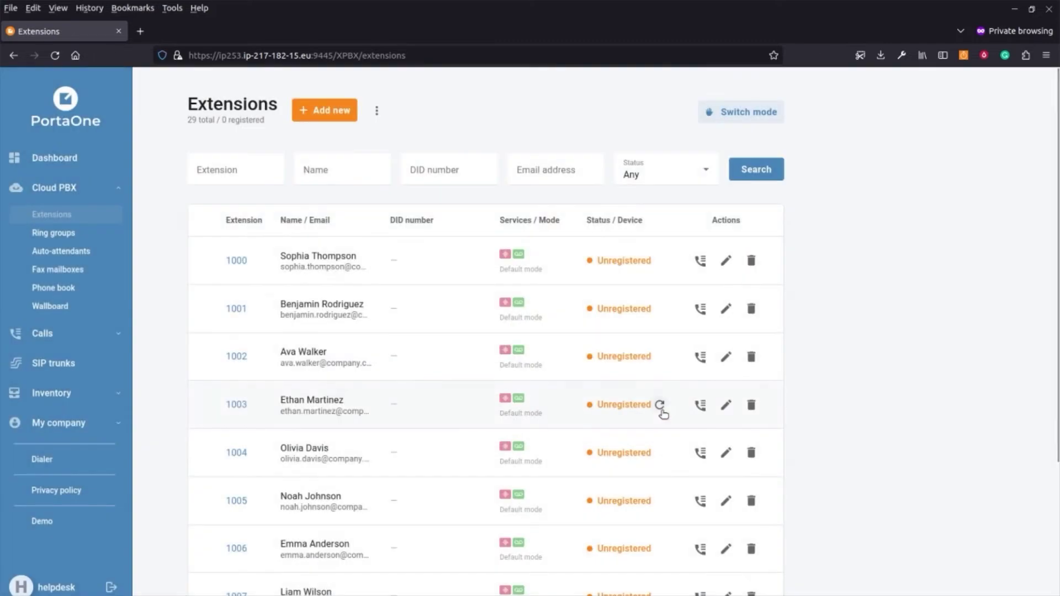
scroll(646, 398, "down", 5)
scroll(617, 420, "up", 5)
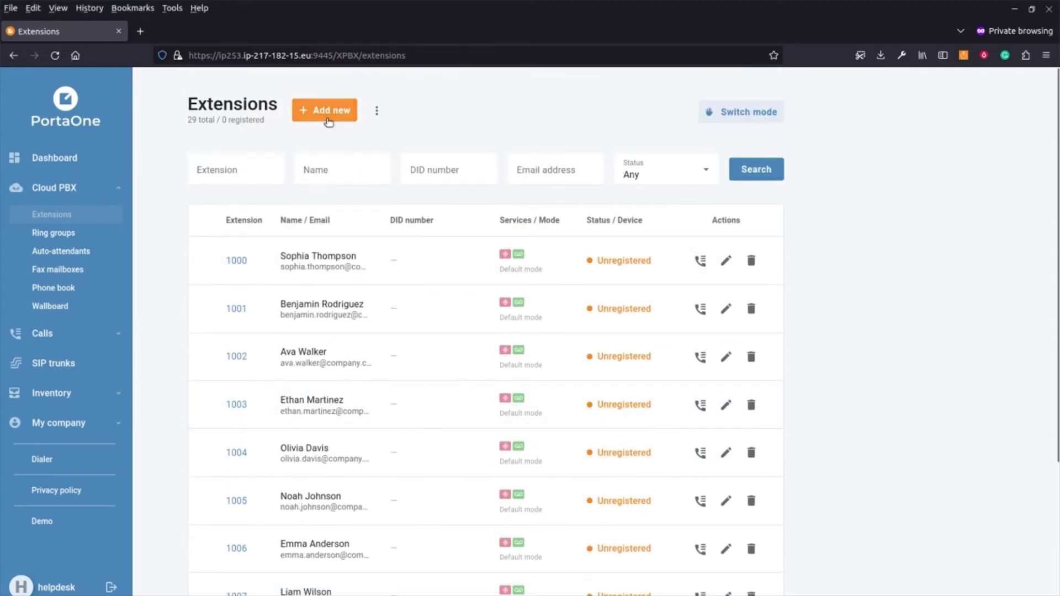
left_click(328, 112)
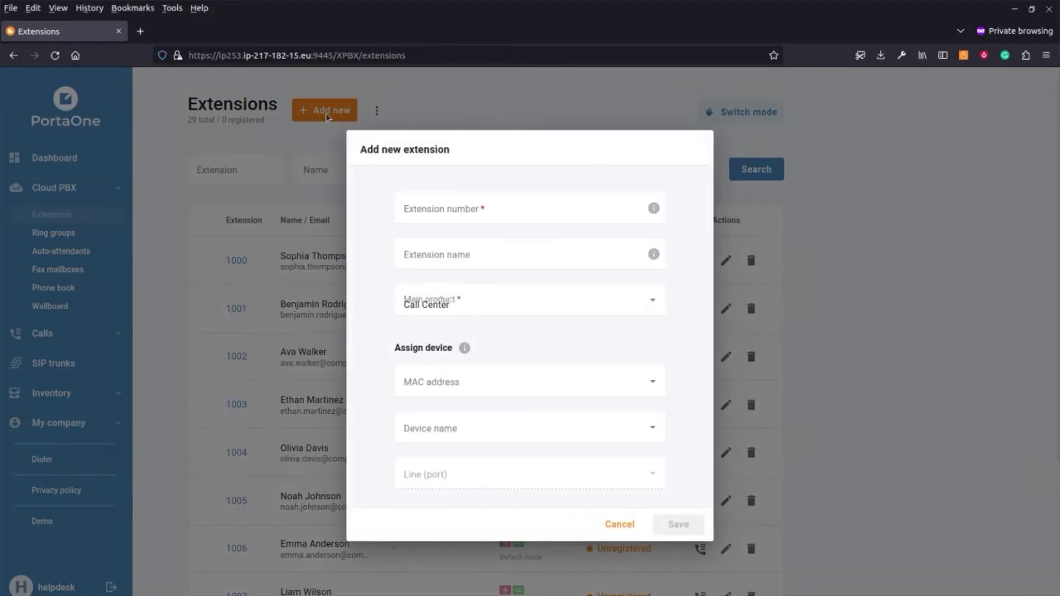
left_click(455, 212)
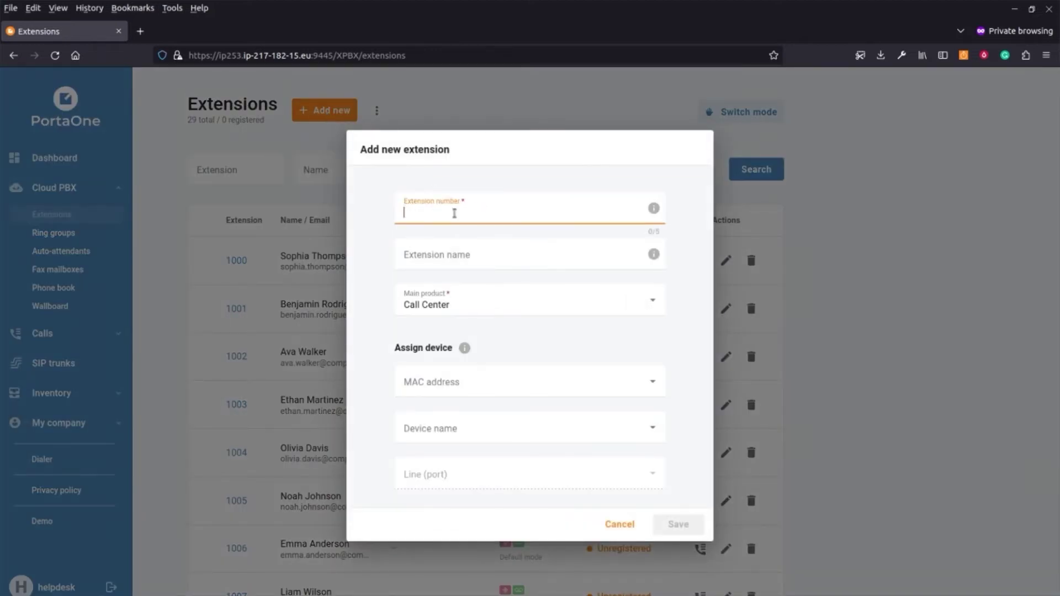
type("1049")
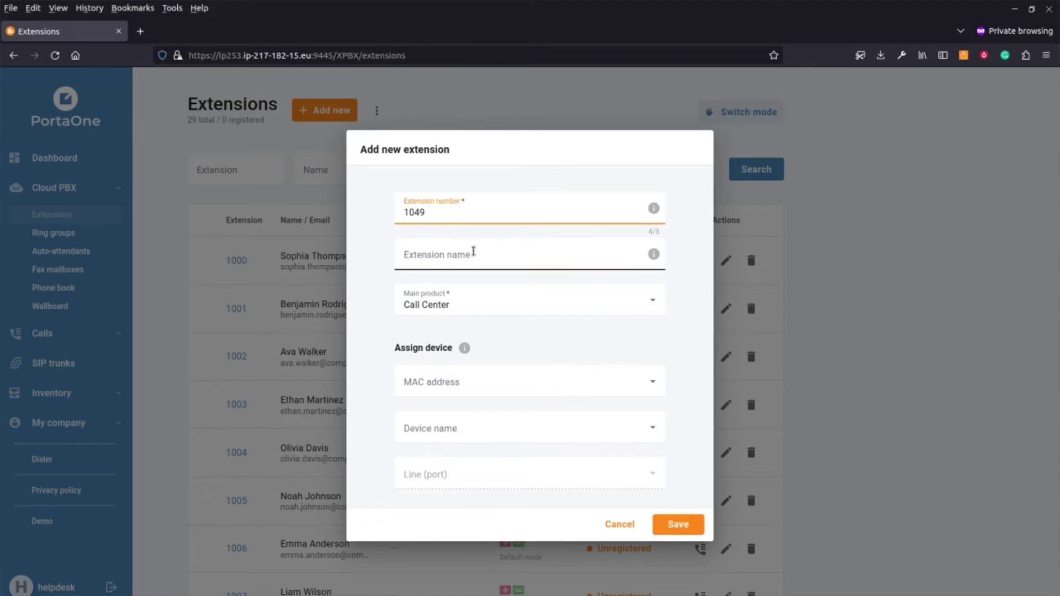
left_click(473, 253)
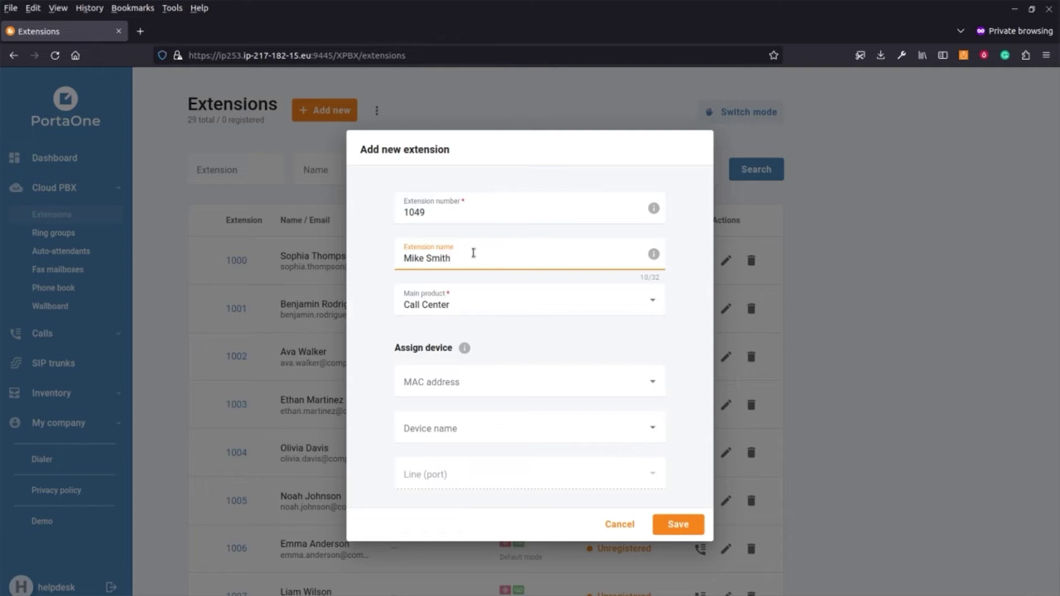
left_click(656, 381)
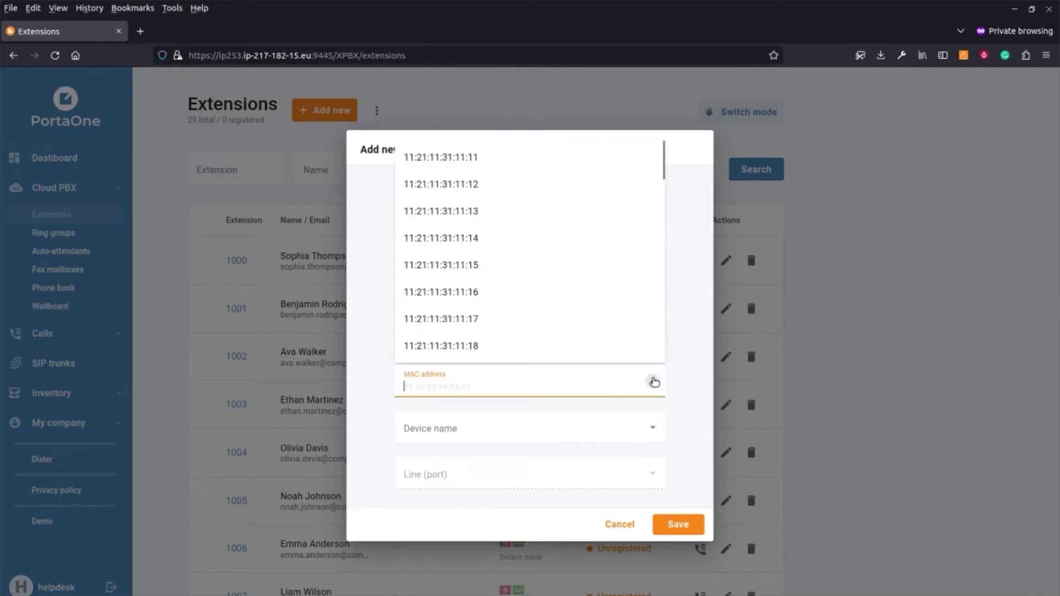
left_click(498, 158)
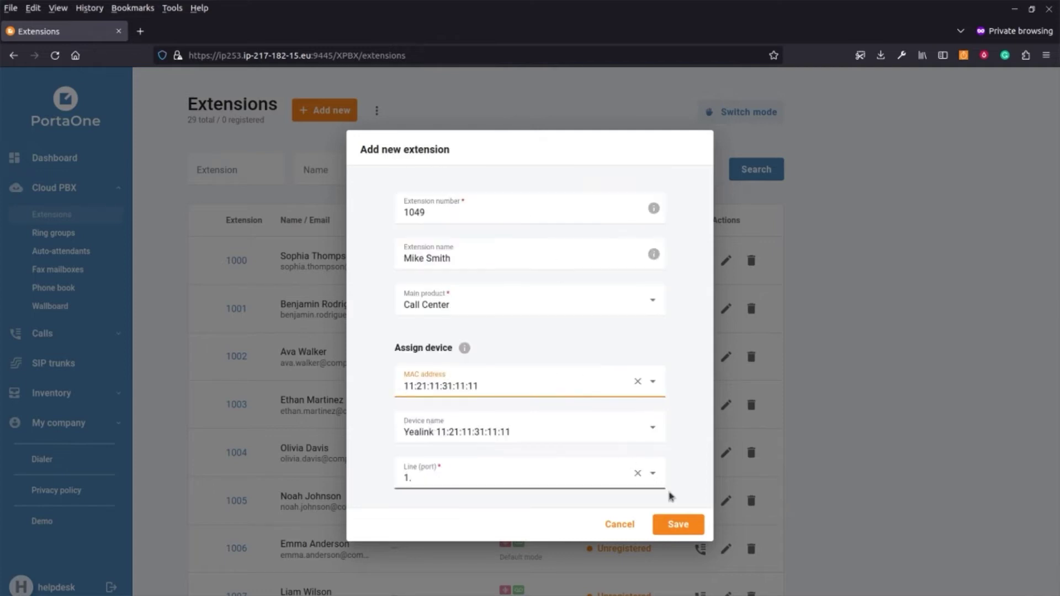
Step: Save extension 1049, add it to Support as supervisor, and save again
left_click(684, 524)
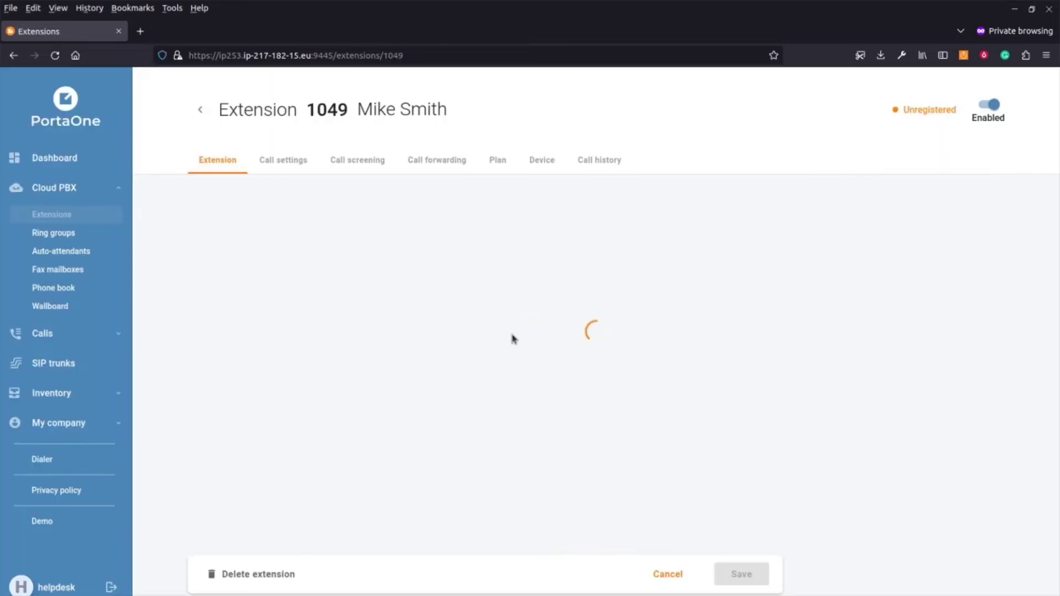
left_click(289, 395)
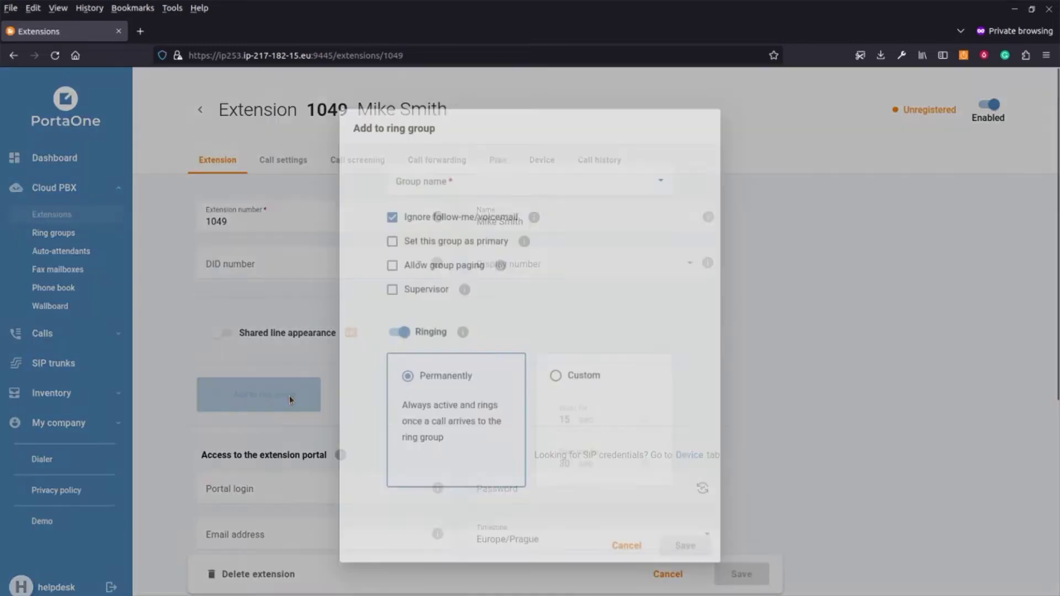
left_click(473, 184)
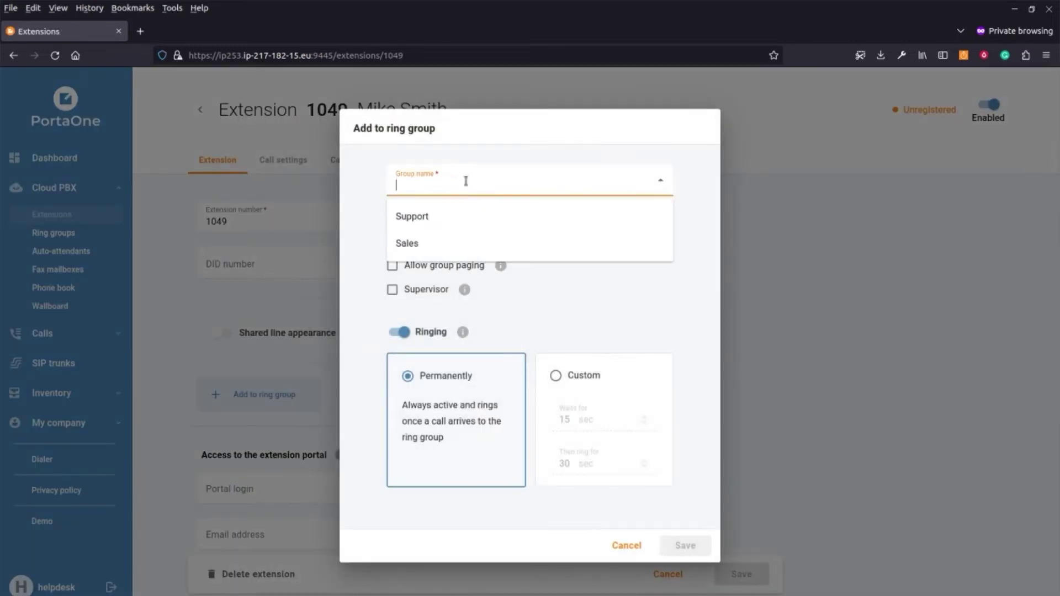
left_click(427, 217)
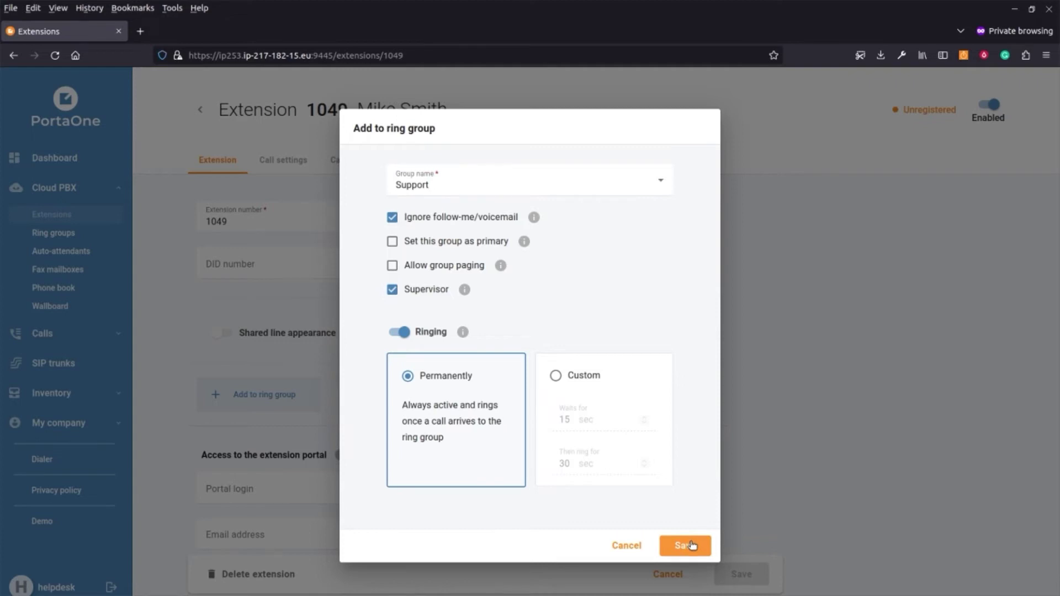
left_click(692, 546)
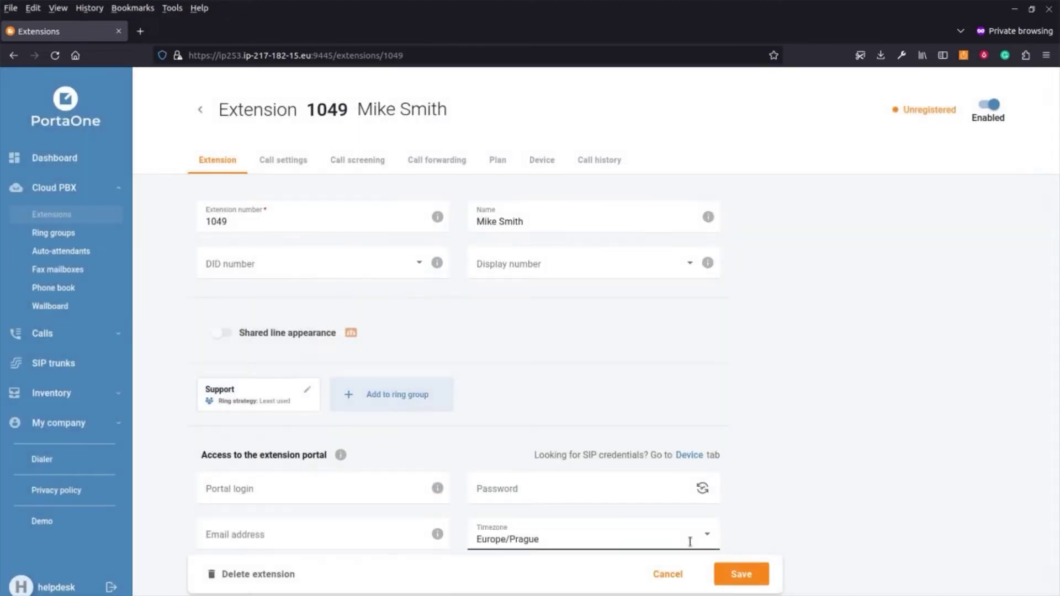
left_click(736, 576)
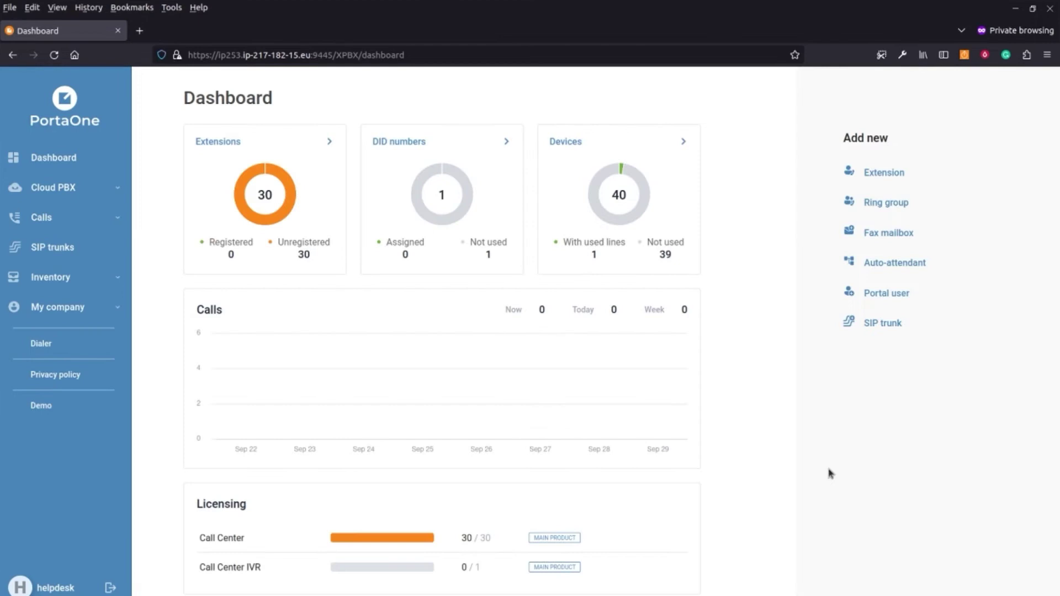
left_click(107, 217)
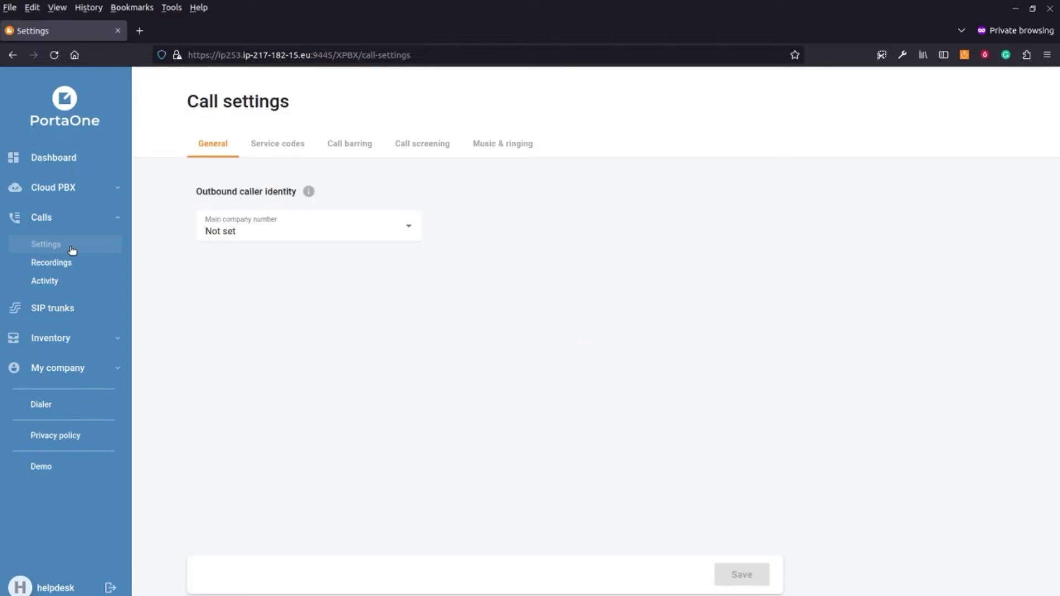
left_click(272, 229)
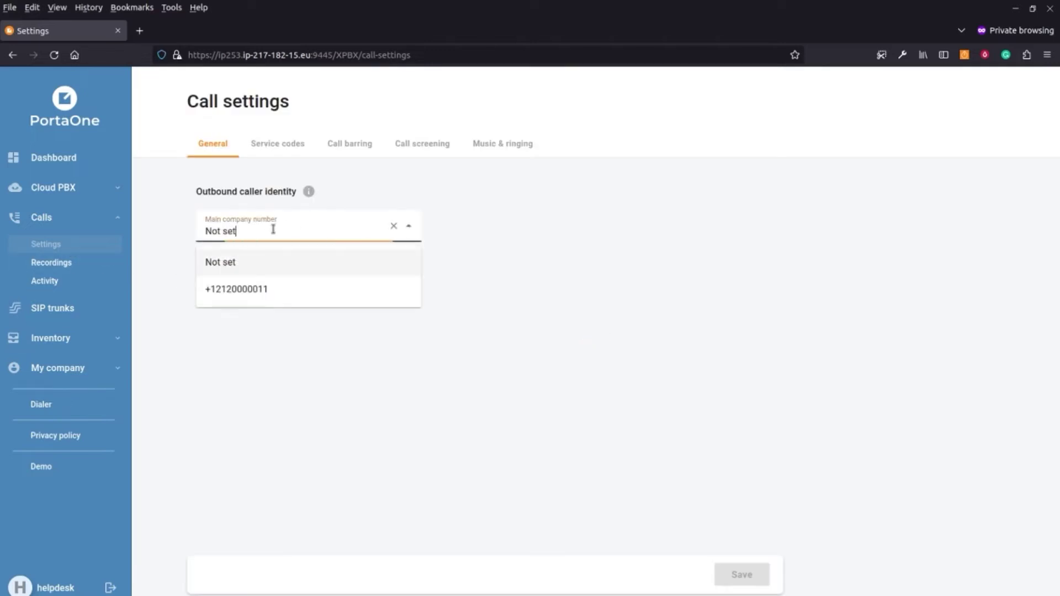
left_click(265, 290)
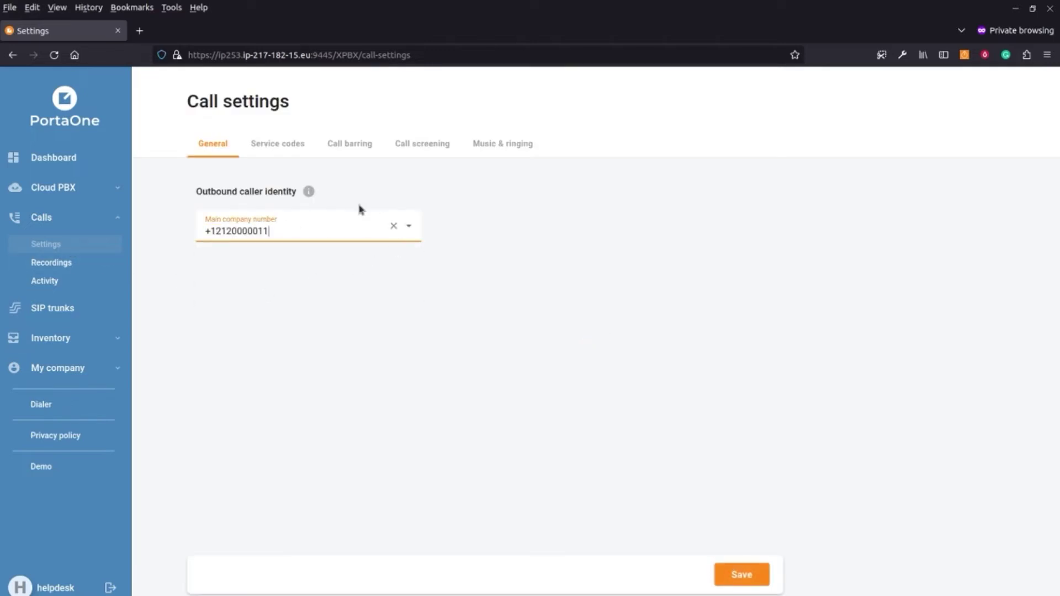
Step: Enable the Call supervision service codes and save the call settings
left_click(285, 149)
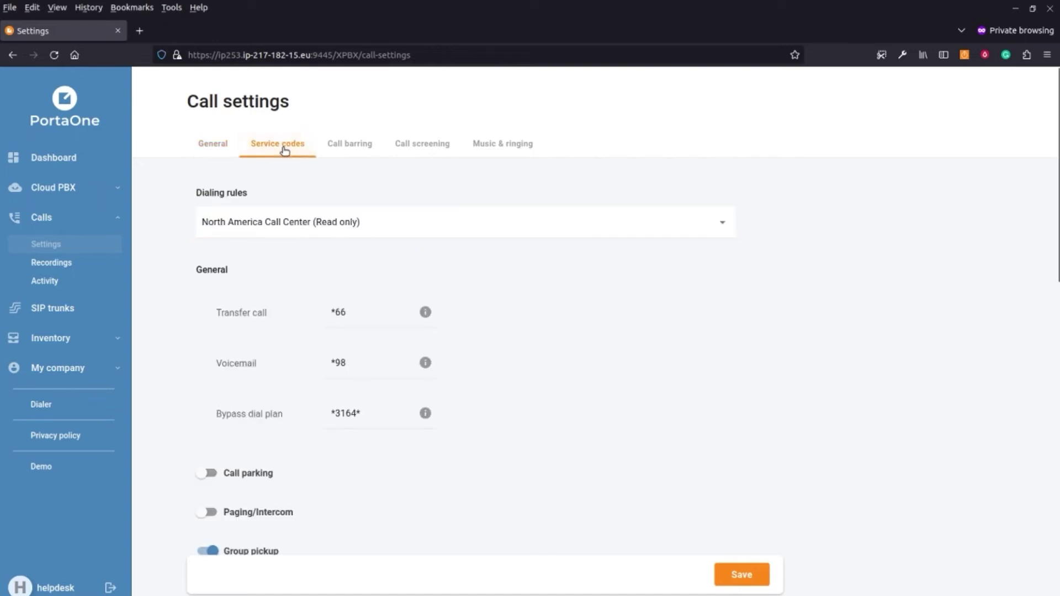
scroll(589, 408, "down", 3)
scroll(587, 405, "down", 3)
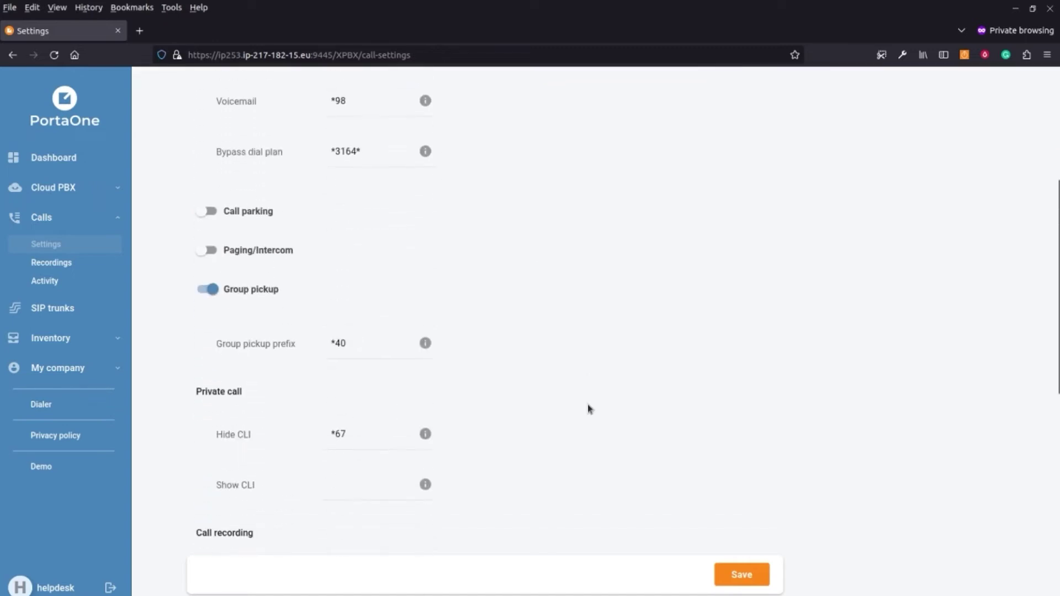
scroll(587, 404, "down", 3)
scroll(588, 405, "down", 2)
scroll(583, 412, "down", 3)
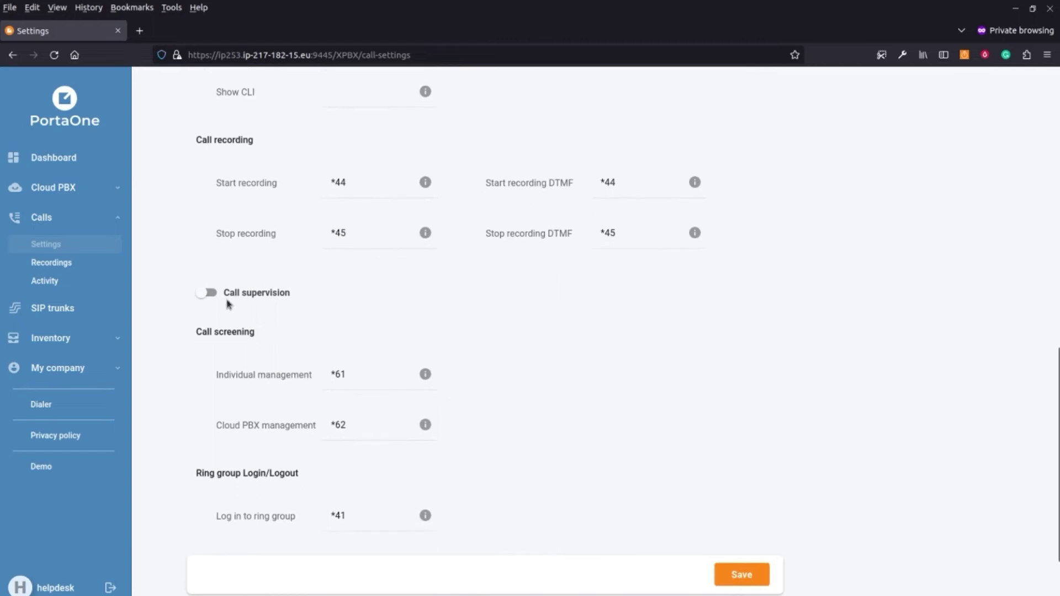
left_click(211, 293)
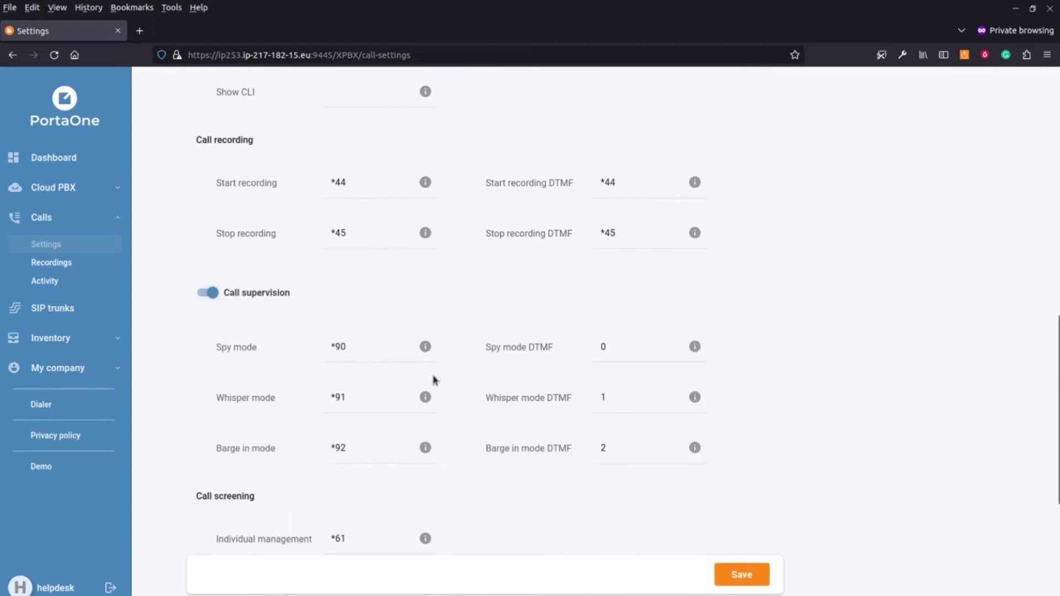
scroll(433, 380, "down", 1)
scroll(439, 382, "down", 1)
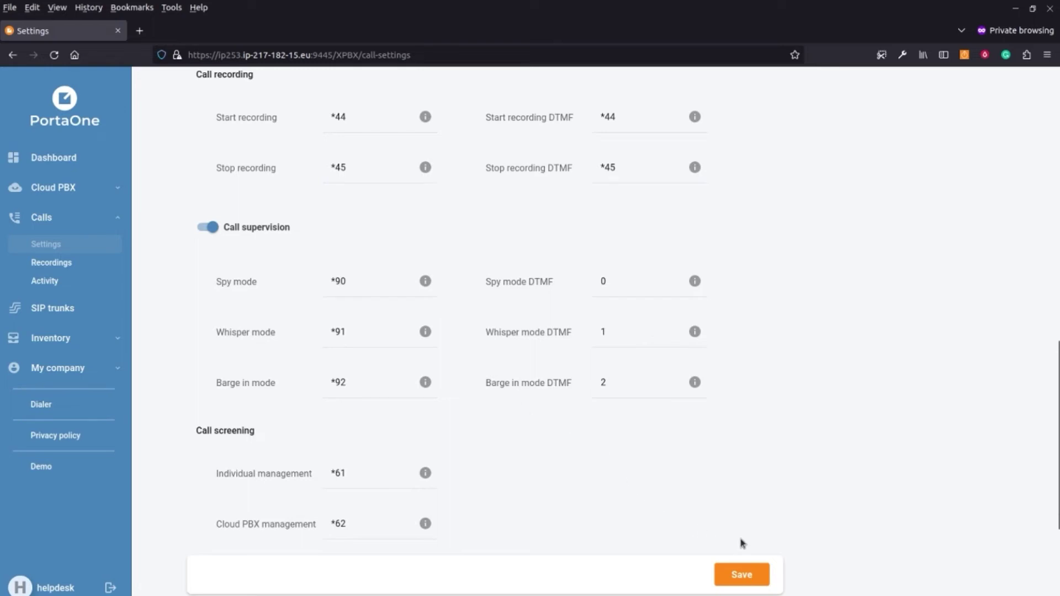
left_click(737, 577)
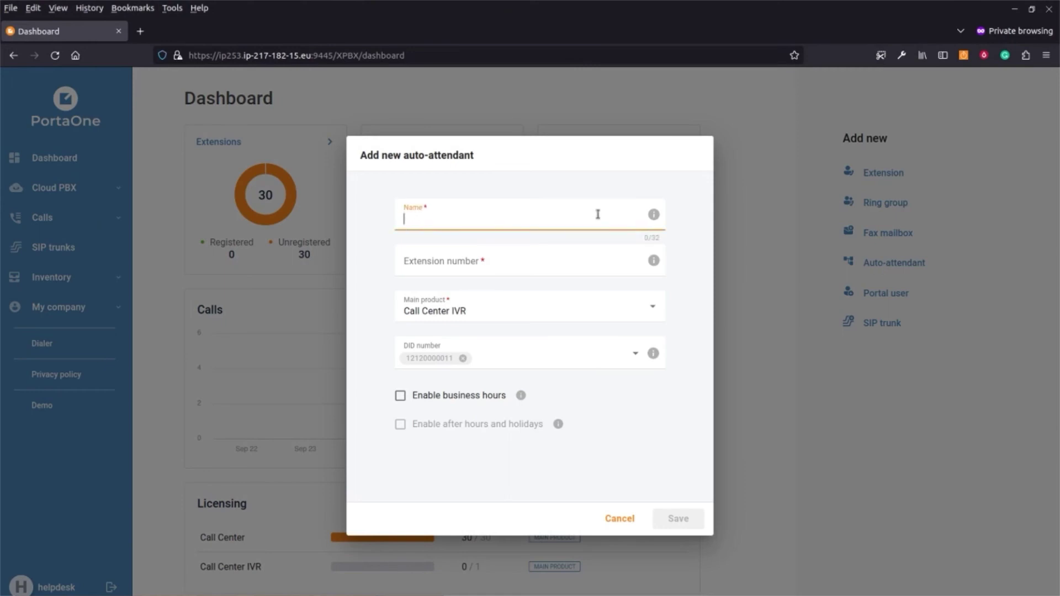
Step: Save auto-attendant extension 555 with Monday–Friday business hours
left_click(585, 265)
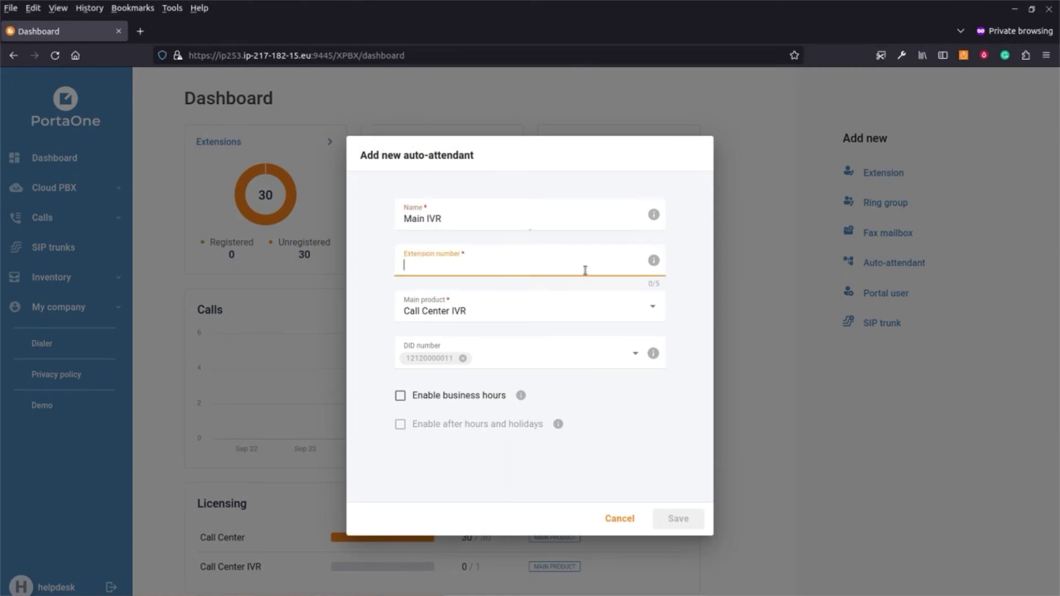
type("555")
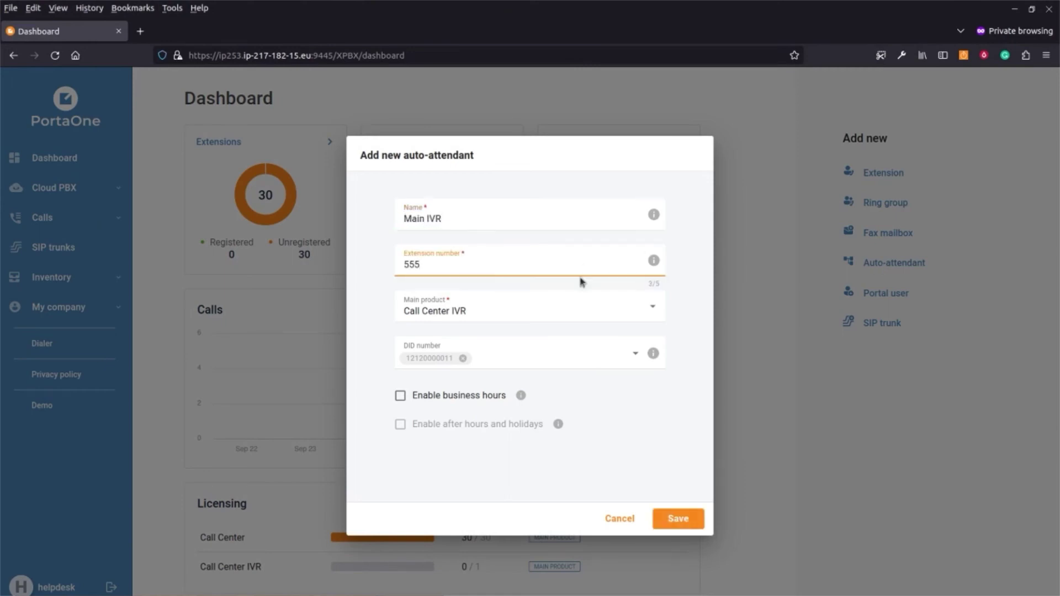
left_click(400, 396)
left_click(626, 429)
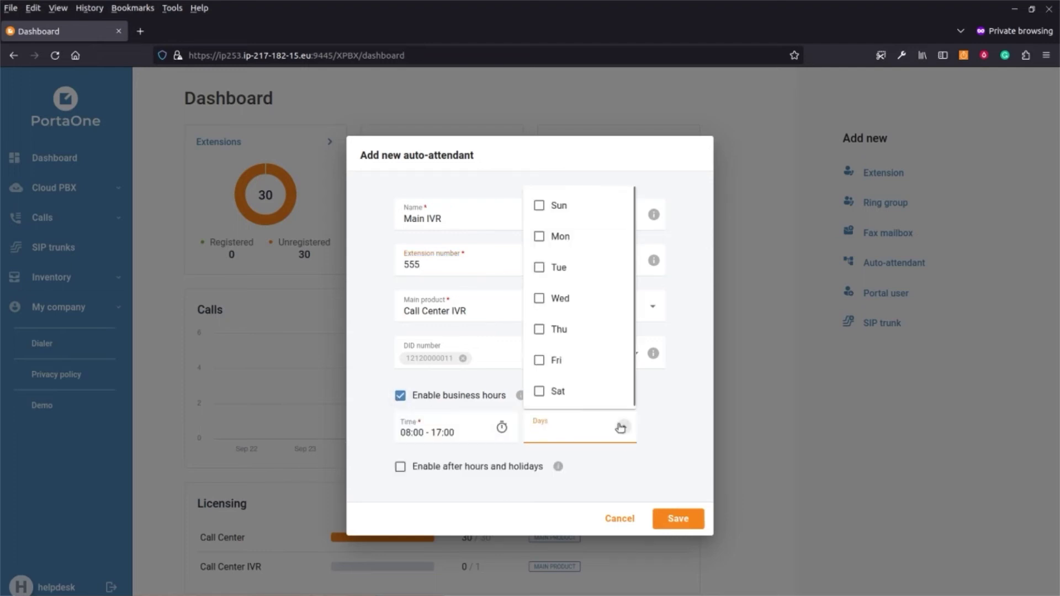
left_click(539, 237)
left_click(539, 267)
left_click(539, 299)
left_click(540, 329)
left_click(540, 361)
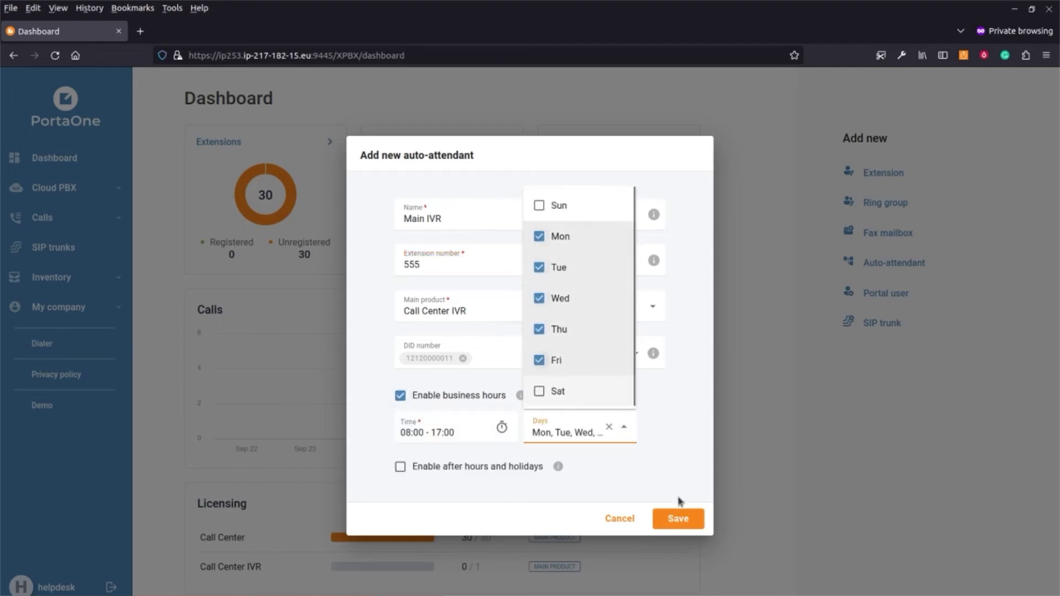
left_click(678, 519)
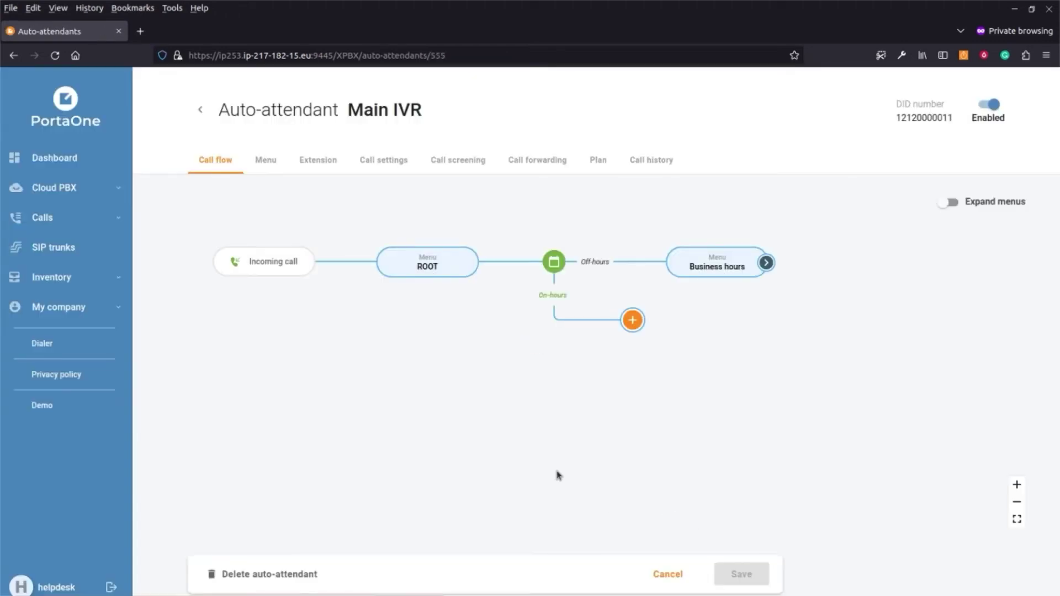
Step: Add a no-input action that plays a message and disconnects the call
left_click(633, 319)
left_click(647, 343)
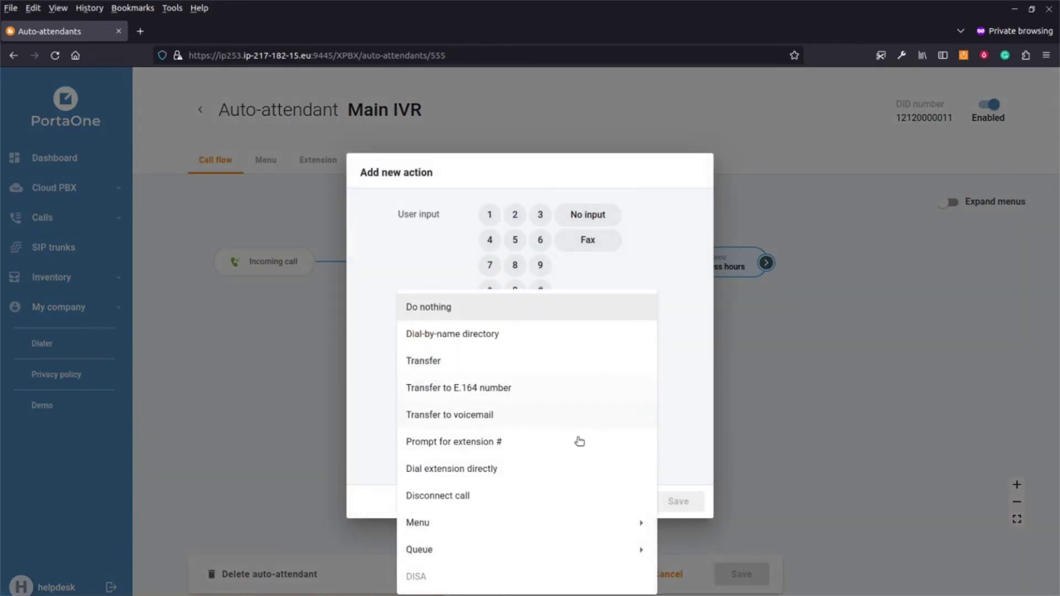
left_click(547, 496)
left_click(404, 376)
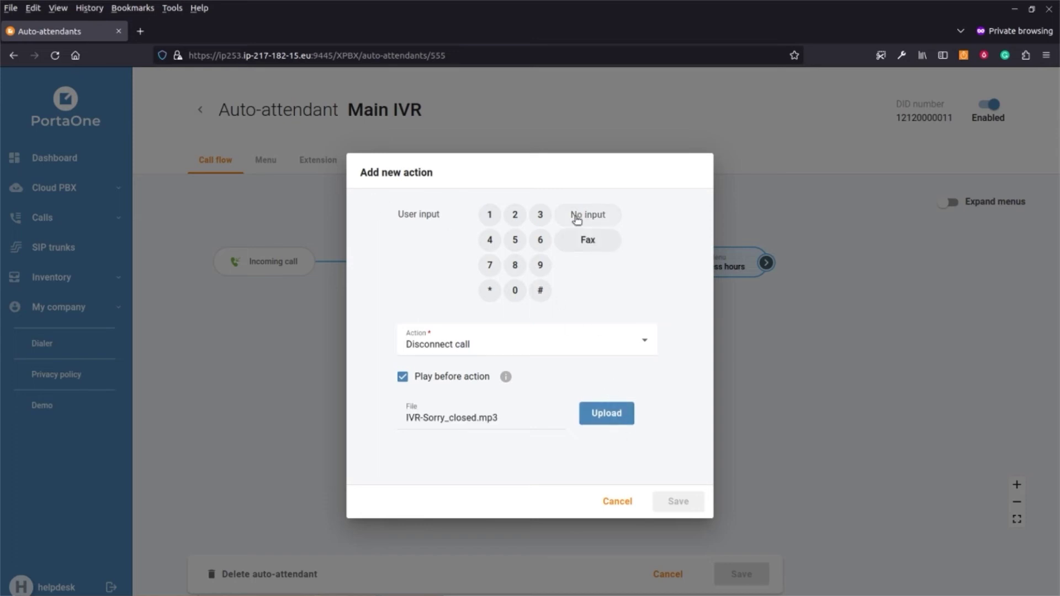
left_click(578, 218)
left_click(677, 501)
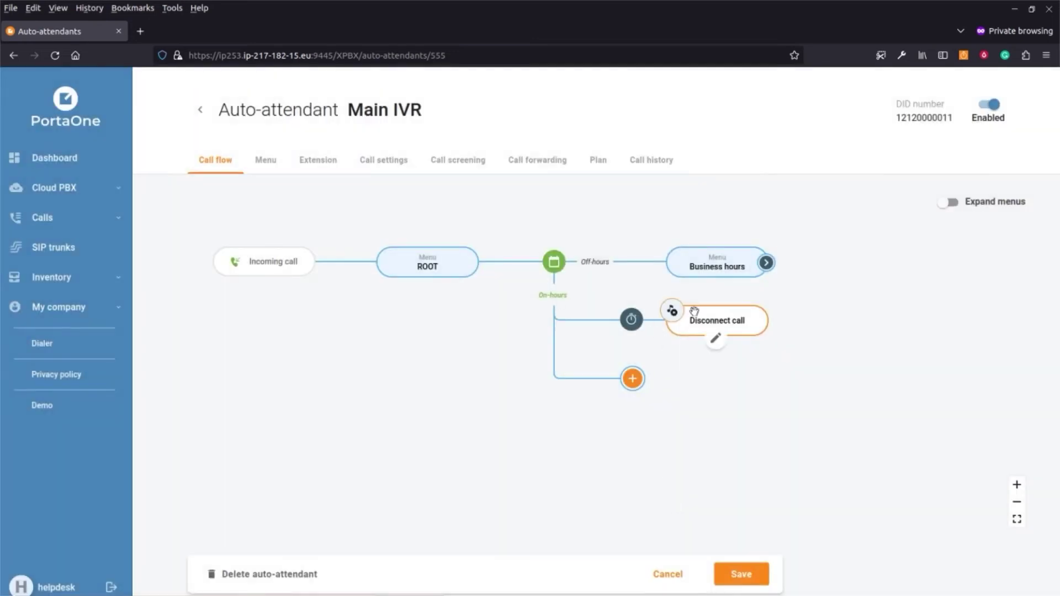
Step: Route key 1 in the Business hours menu to the Support queue
left_click(766, 263)
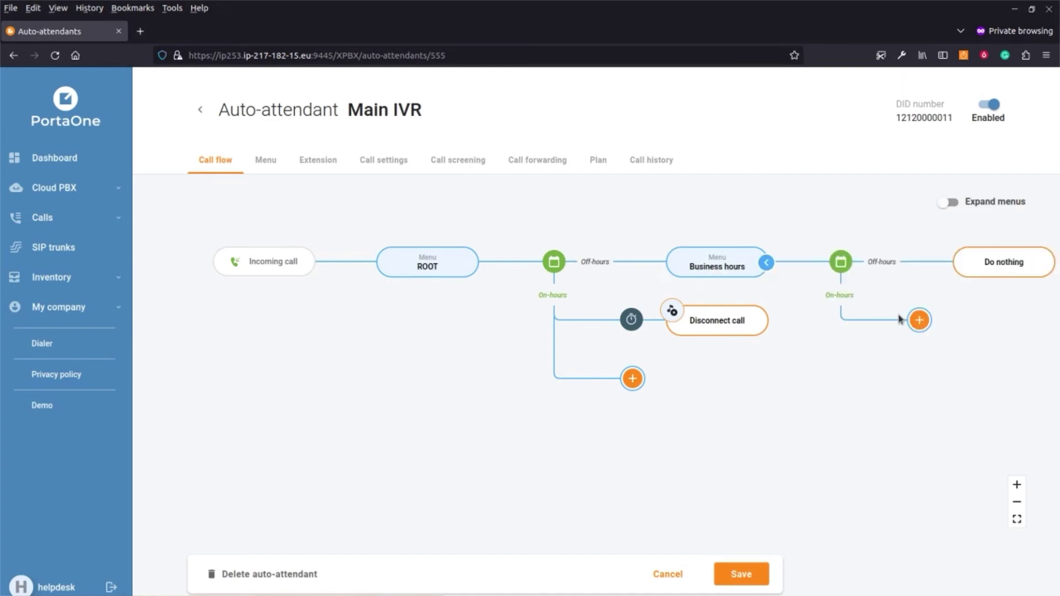
left_click(833, 328)
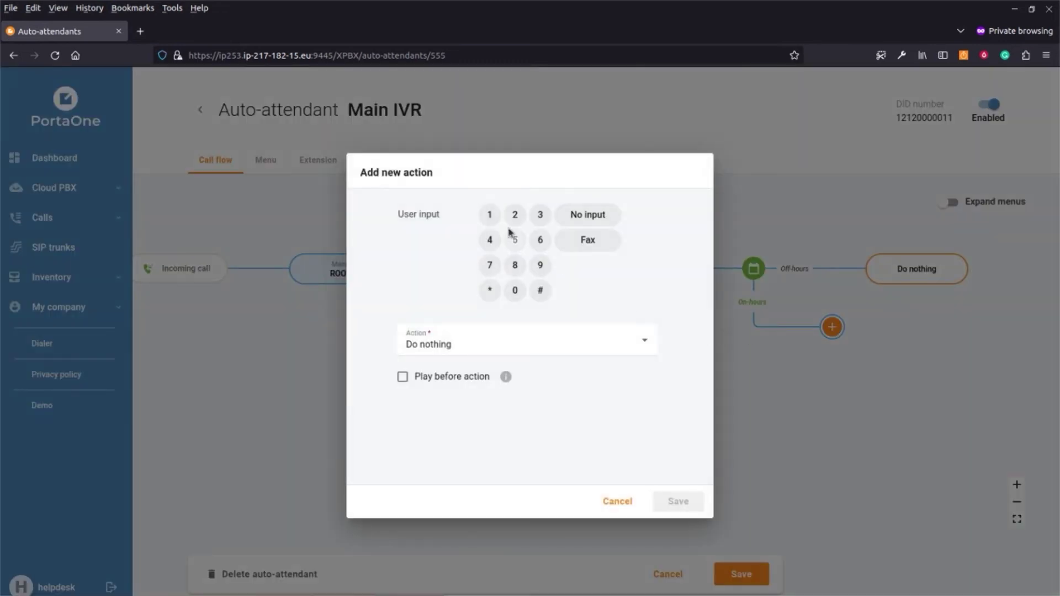
left_click(490, 215)
left_click(645, 340)
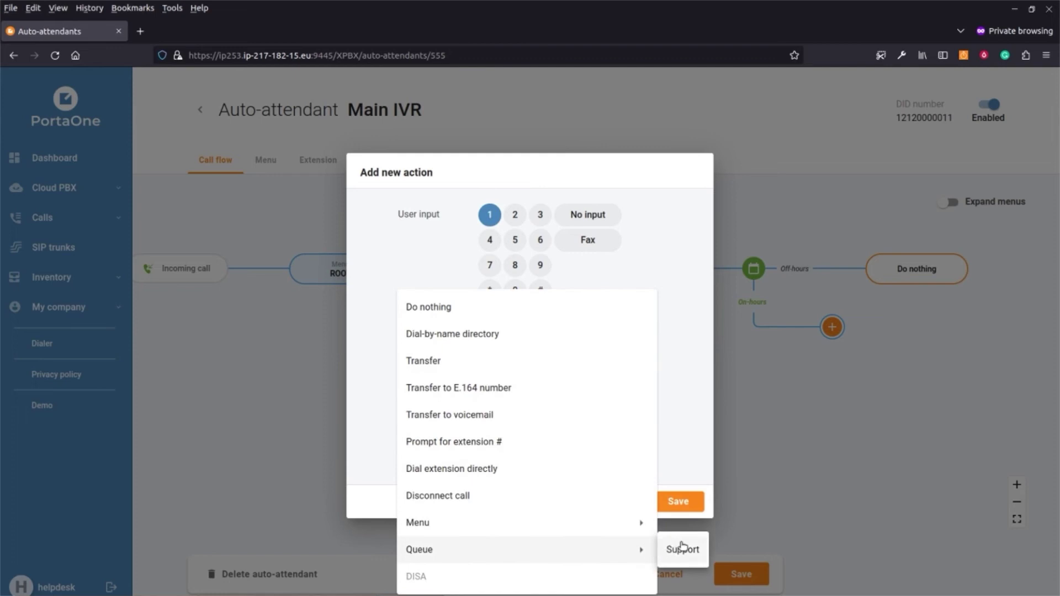
left_click(684, 550)
left_click(678, 502)
Step: Start a key 2 menu action, then go to the Wallboard page
left_click(832, 384)
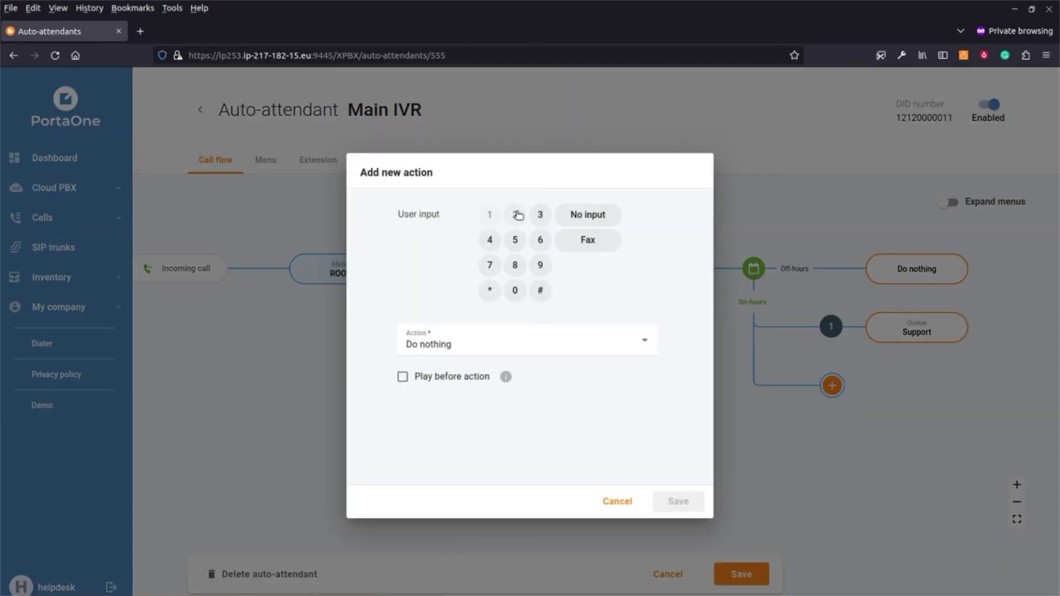
left_click(515, 215)
left_click(645, 339)
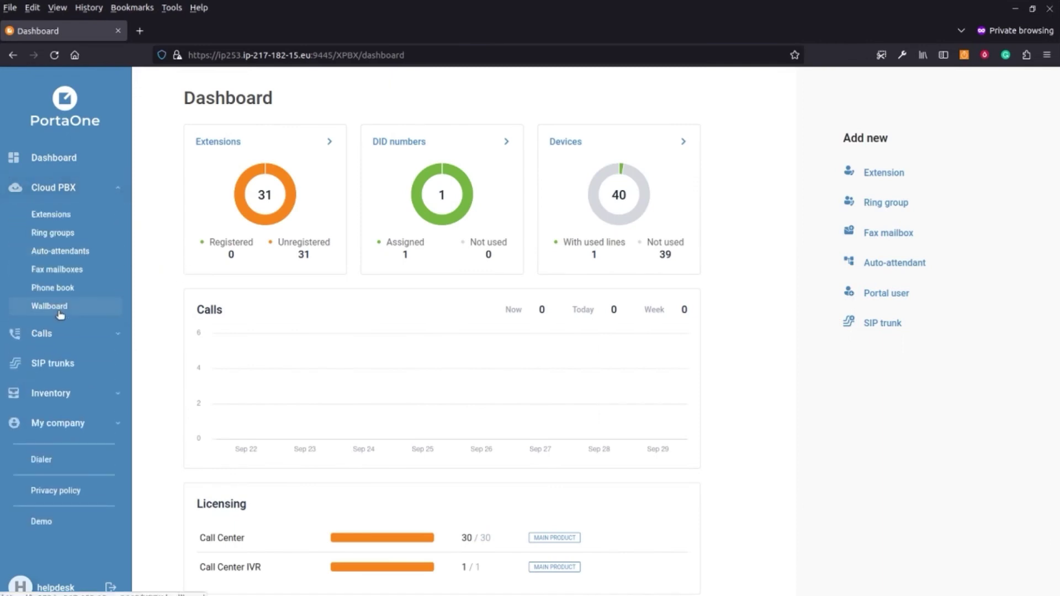
left_click(49, 305)
Step: Add an Available agents widget showing presence for ring group 5000 - Support
left_click(307, 97)
left_click(377, 217)
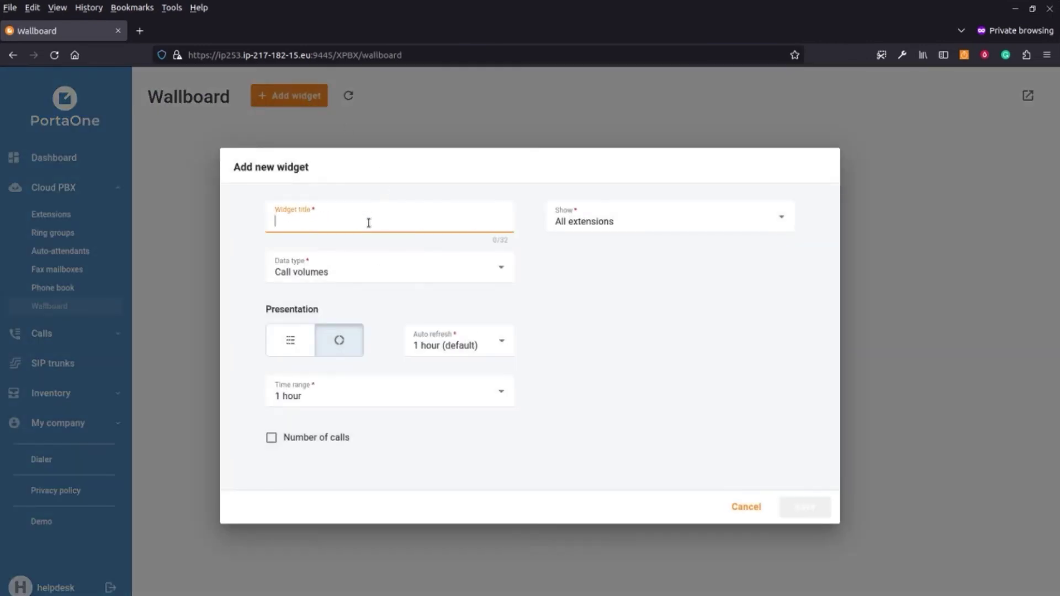
type("Available agents")
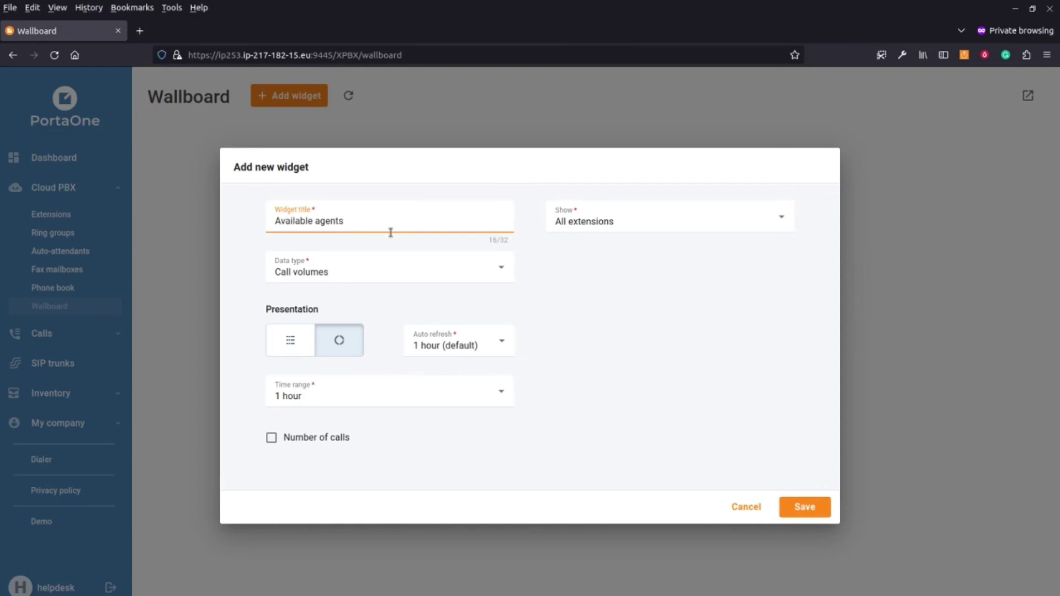
left_click(390, 272)
left_click(348, 356)
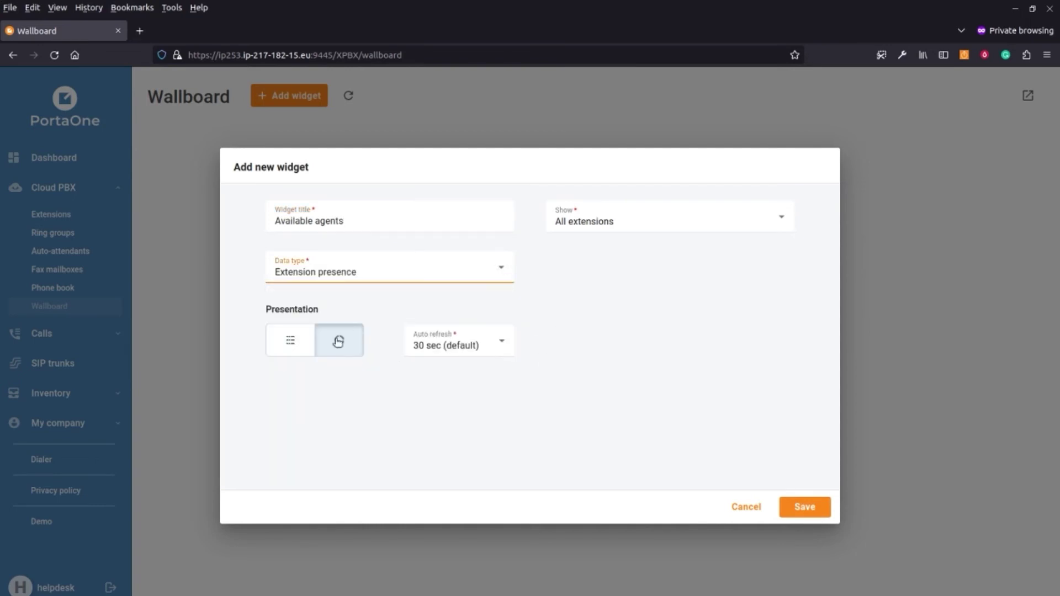
left_click(783, 220)
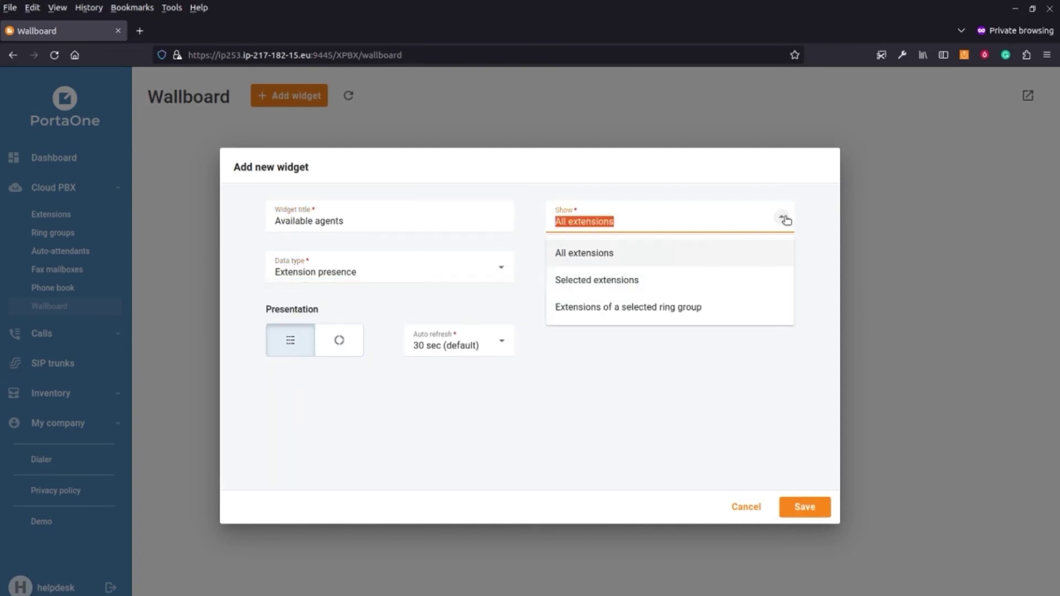
left_click(630, 307)
left_click(779, 272)
left_click(630, 305)
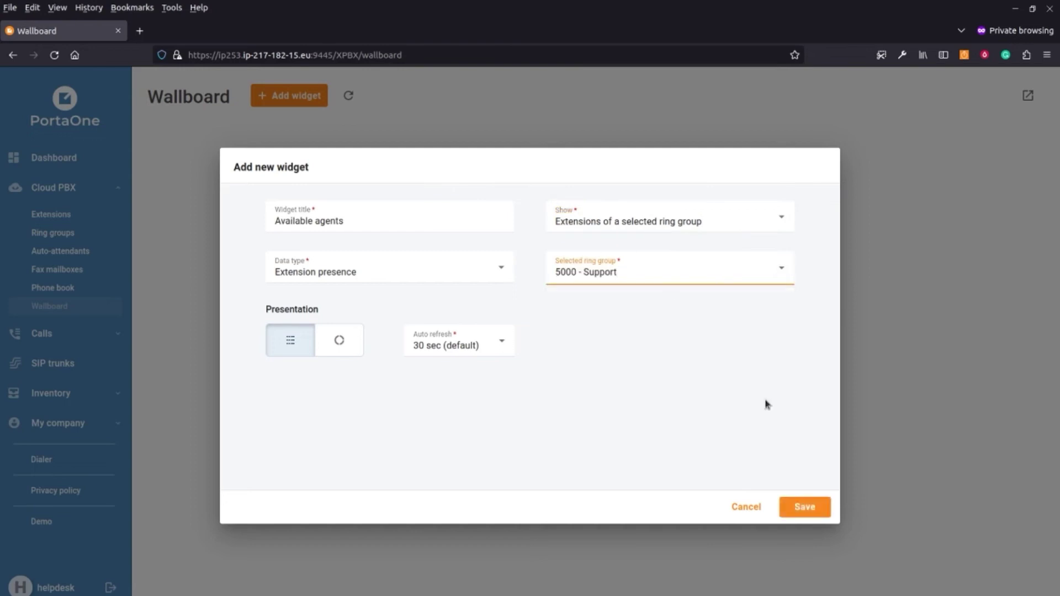
left_click(804, 507)
Step: Add a 3-day Call volumes widget below the full-width Available agents widget
left_click(289, 96)
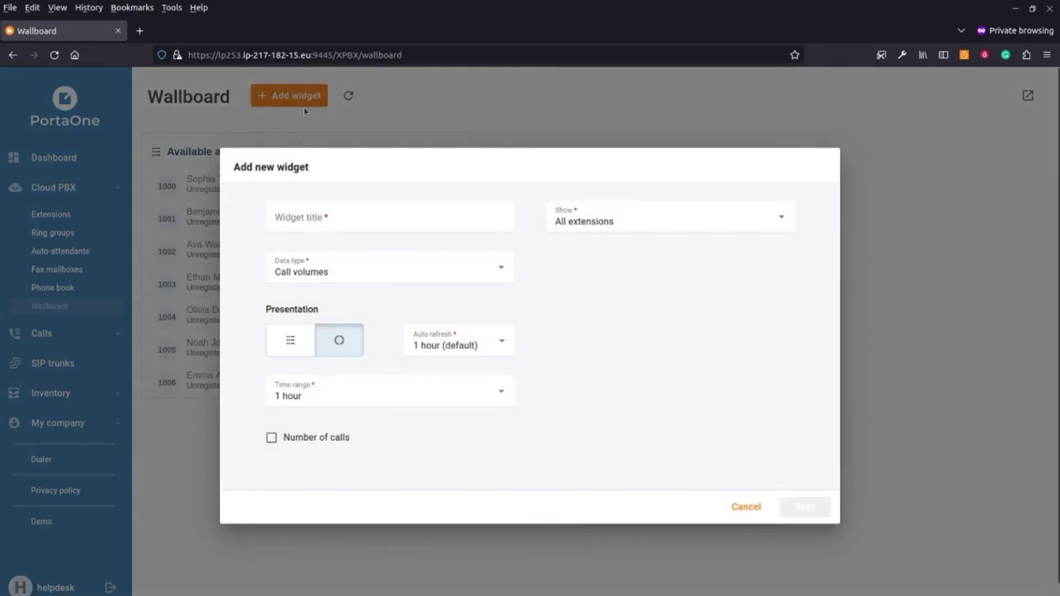
left_click(382, 219)
type("Call volum")
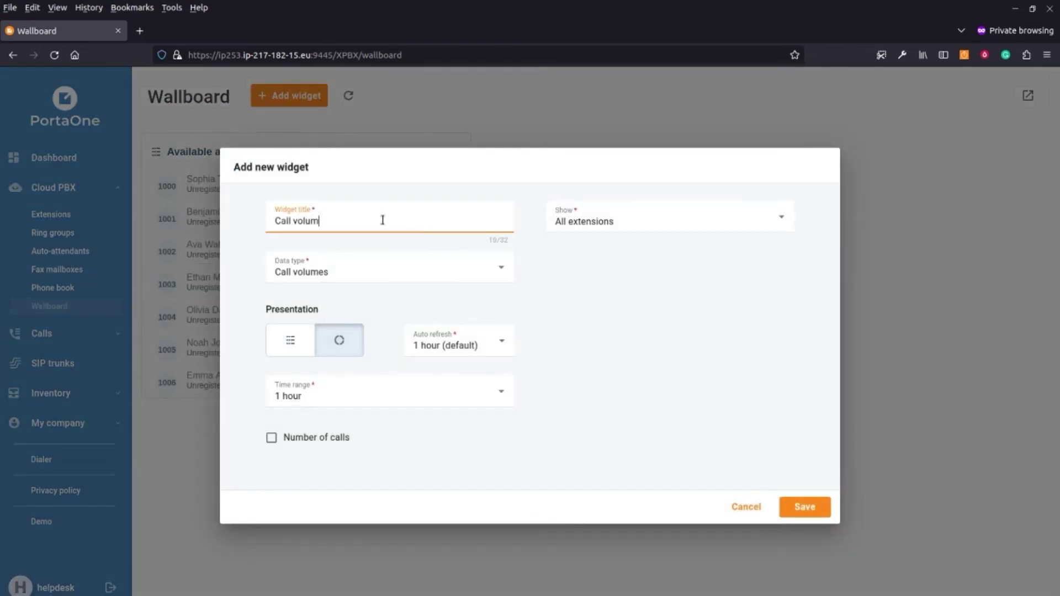
type("es")
left_click(500, 392)
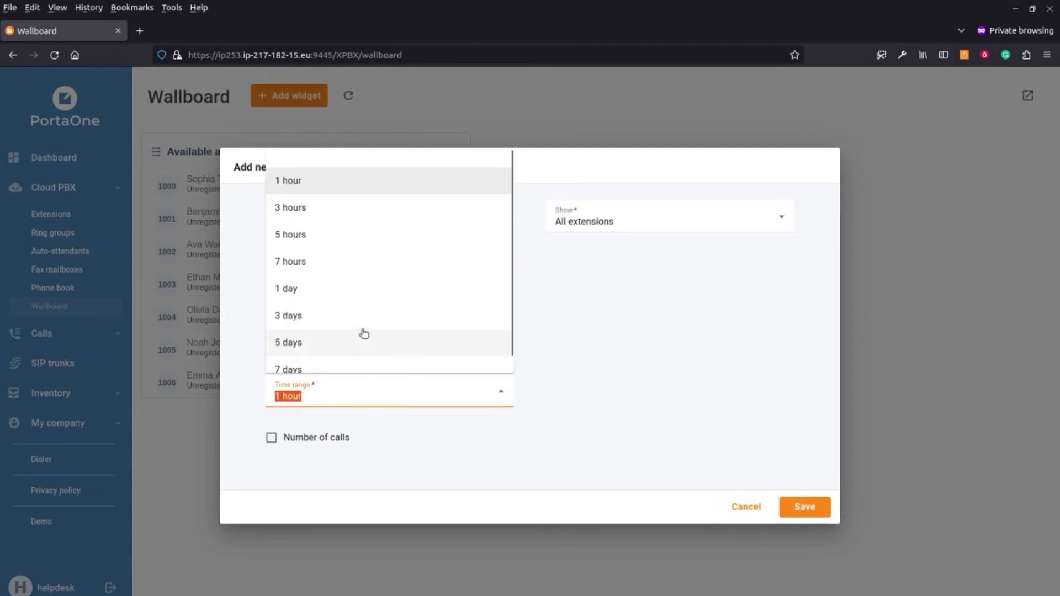
left_click(363, 319)
left_click(802, 509)
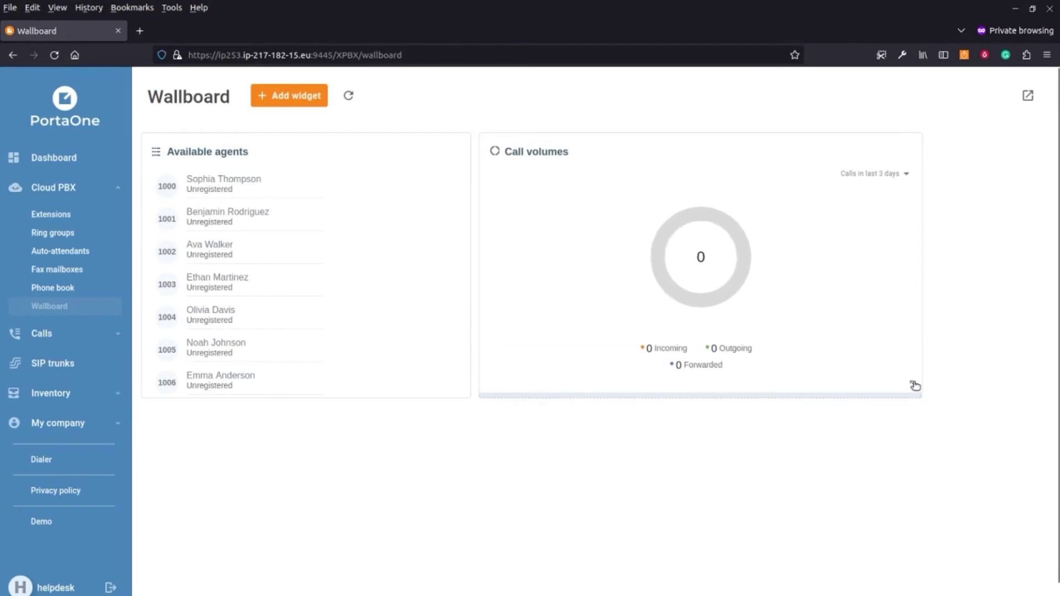
scroll(373, 274, "down", 5)
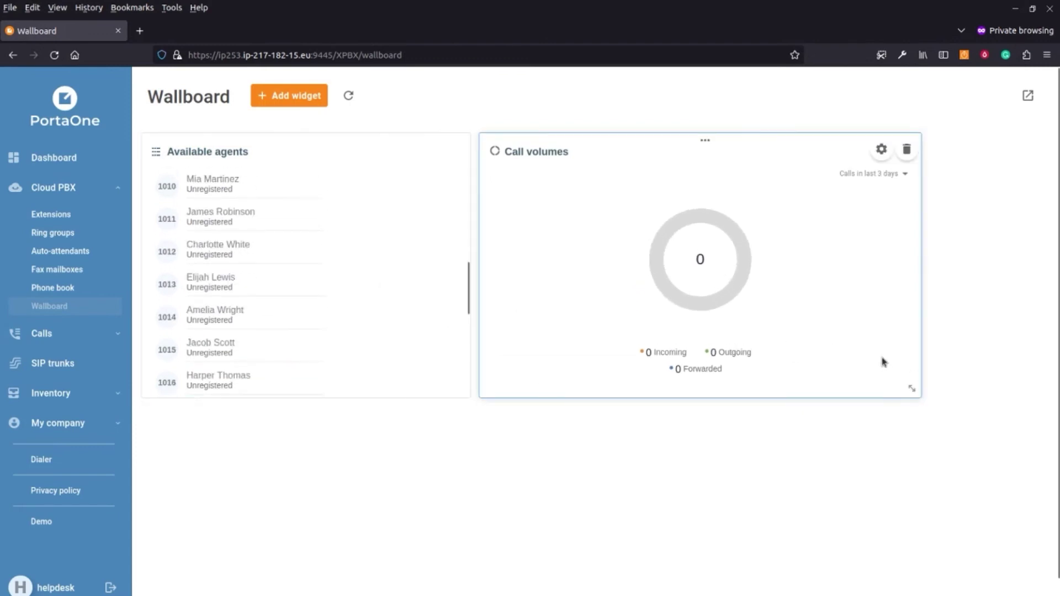
left_click_drag(466, 389, 1011, 306)
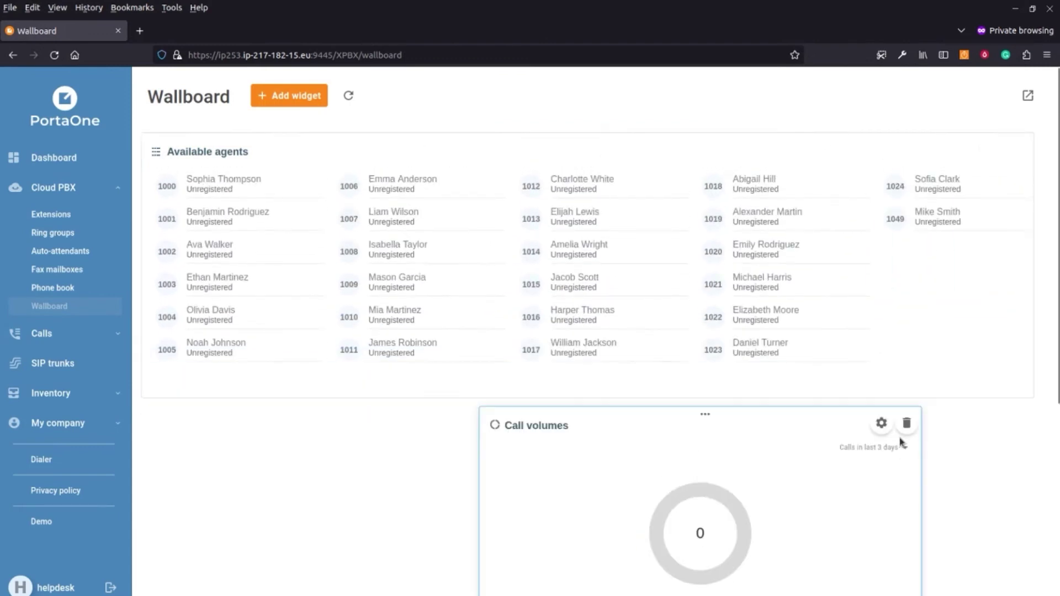
scroll(902, 444, "down", 2)
left_click_drag(913, 530, 686, 455)
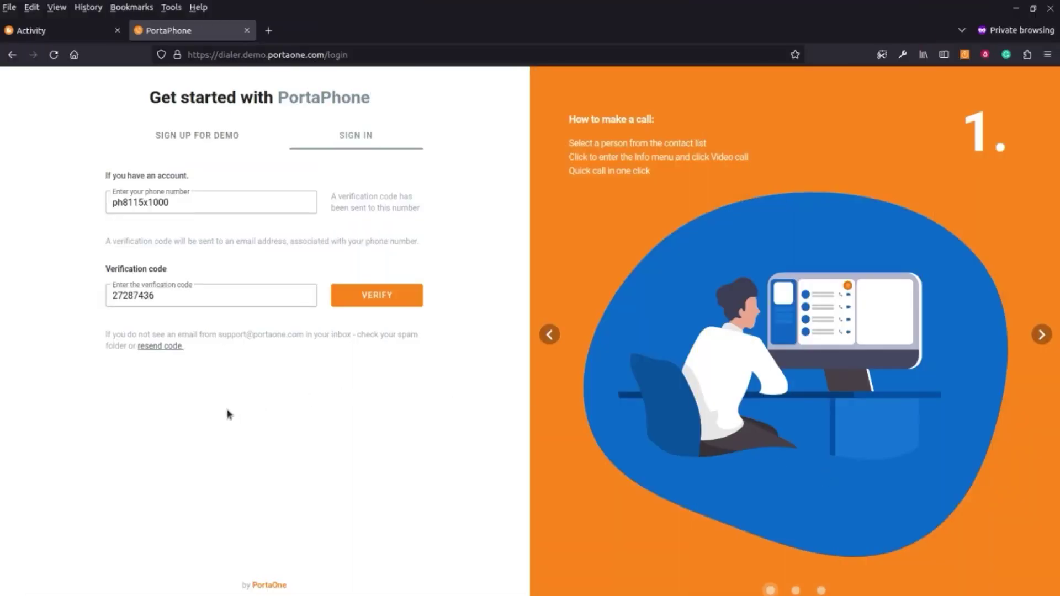
left_click(376, 299)
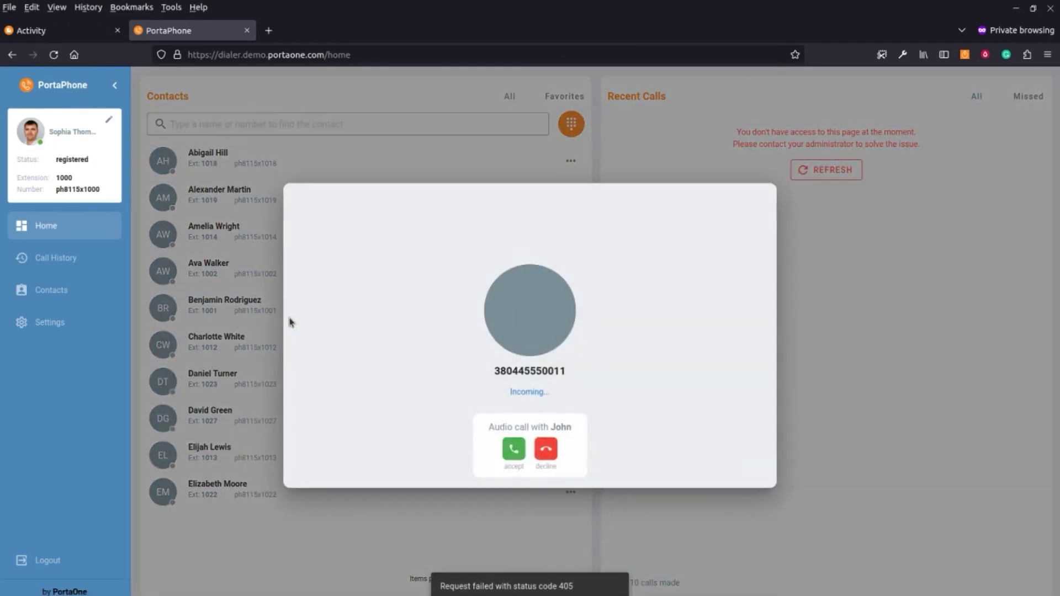
left_click(513, 450)
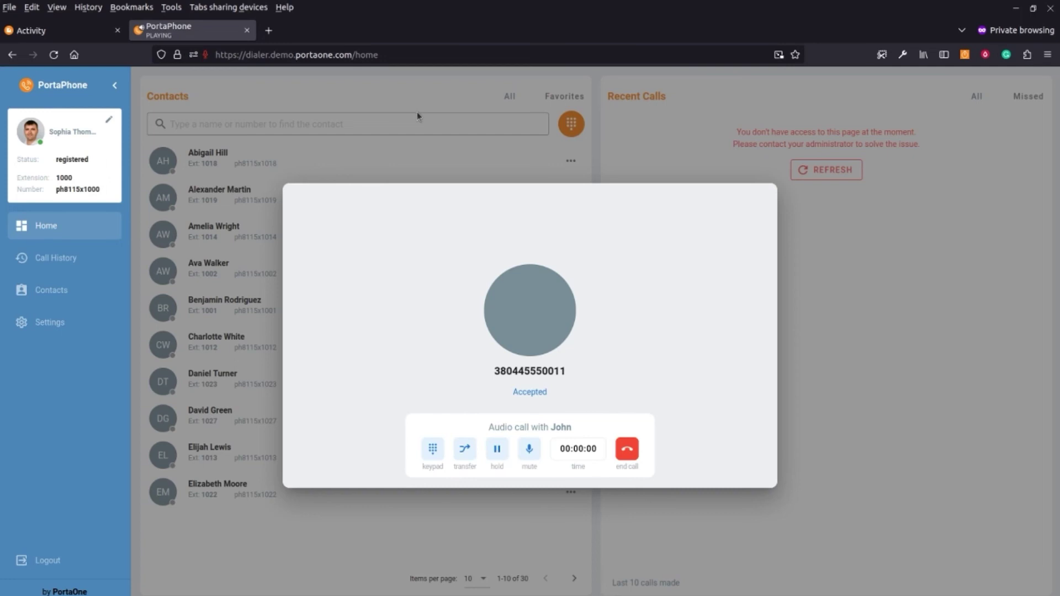
left_click(433, 452)
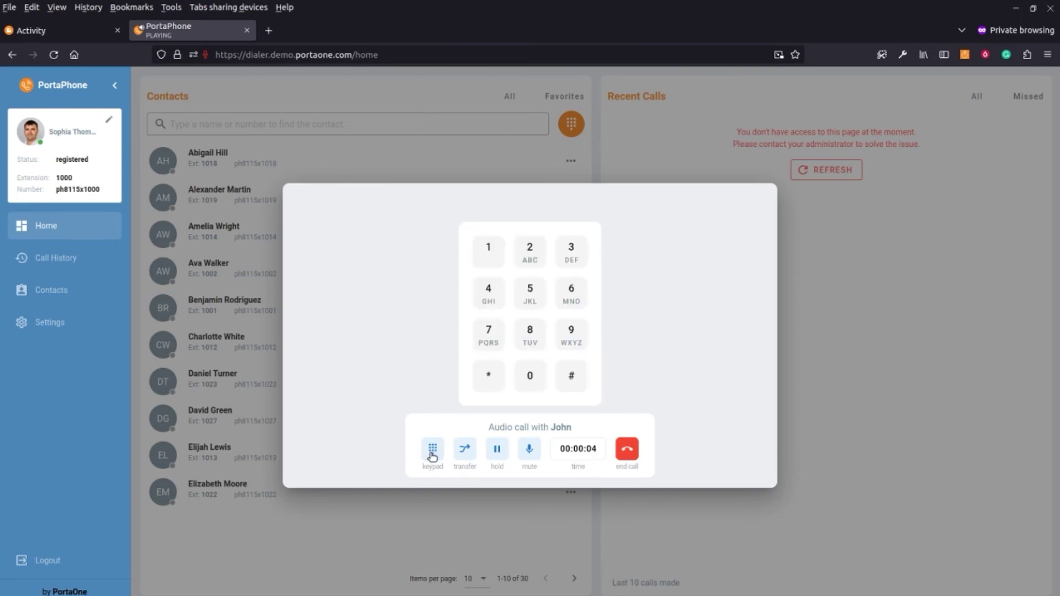
left_click(489, 375)
left_click(488, 292)
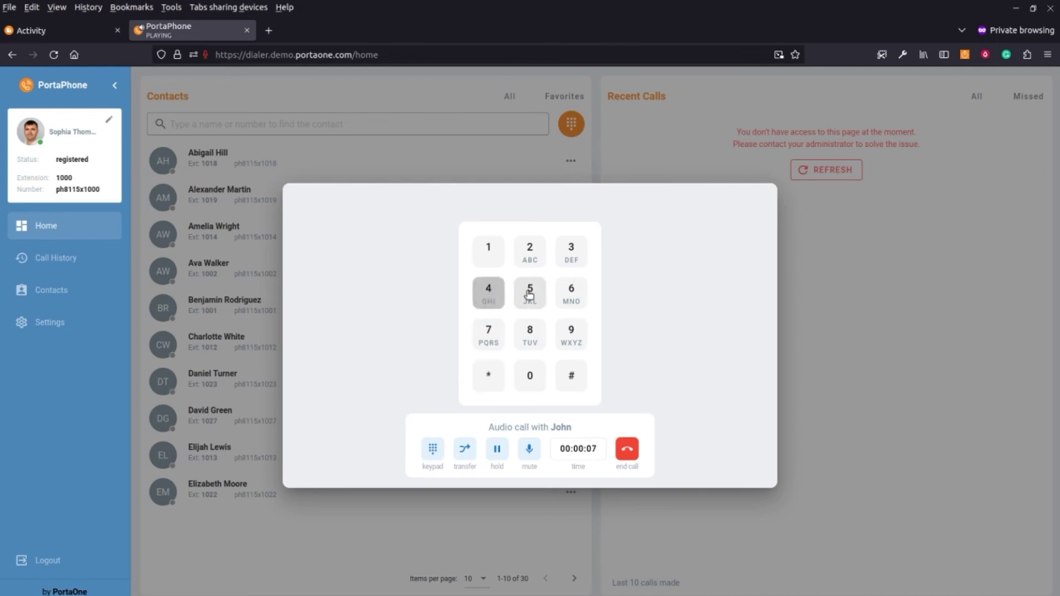
left_click(530, 293)
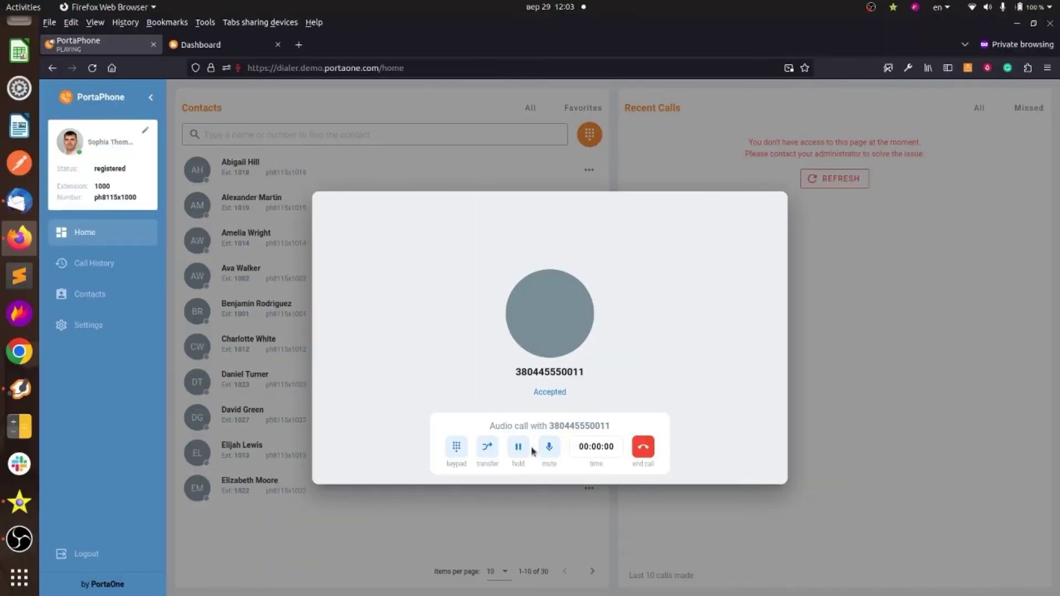
left_click(202, 45)
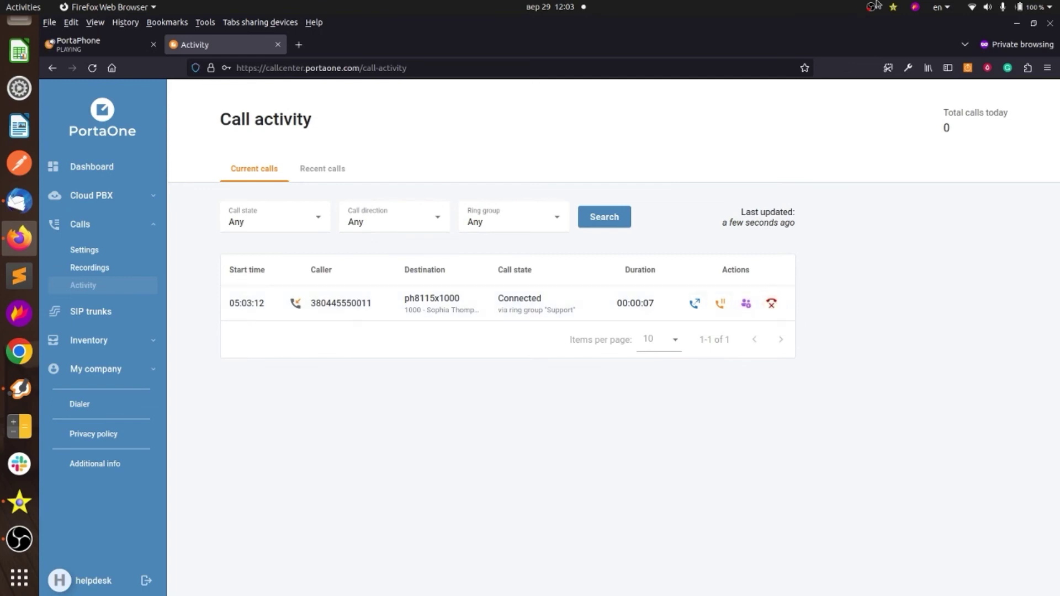
Step: Barge into extension 1000's call by dialing *901000 from the Twinkle softphone
left_click(895, 8)
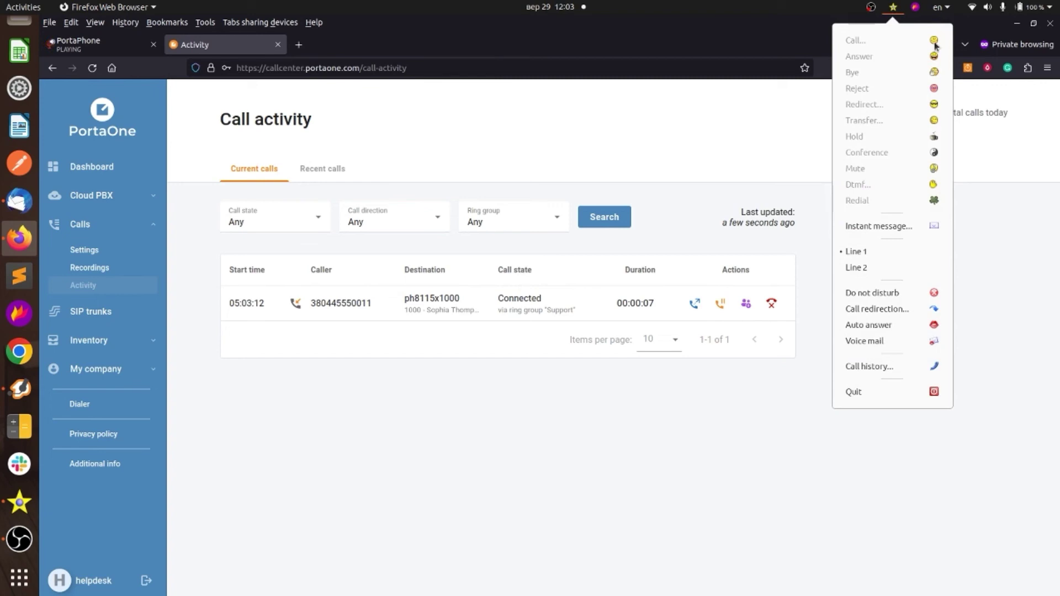
left_click(856, 40)
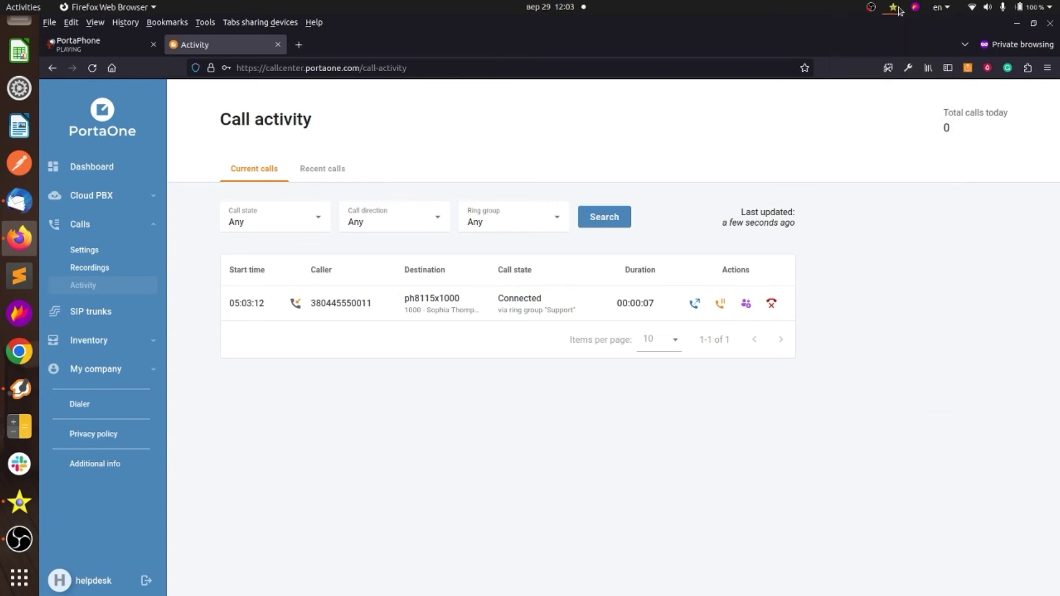
left_click(777, 300)
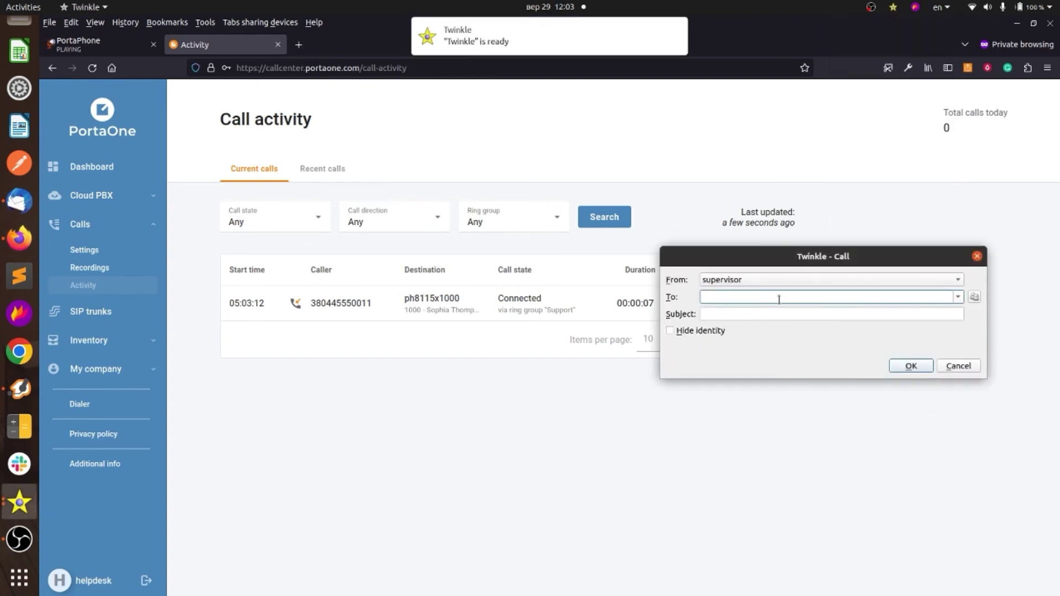
type("*901000")
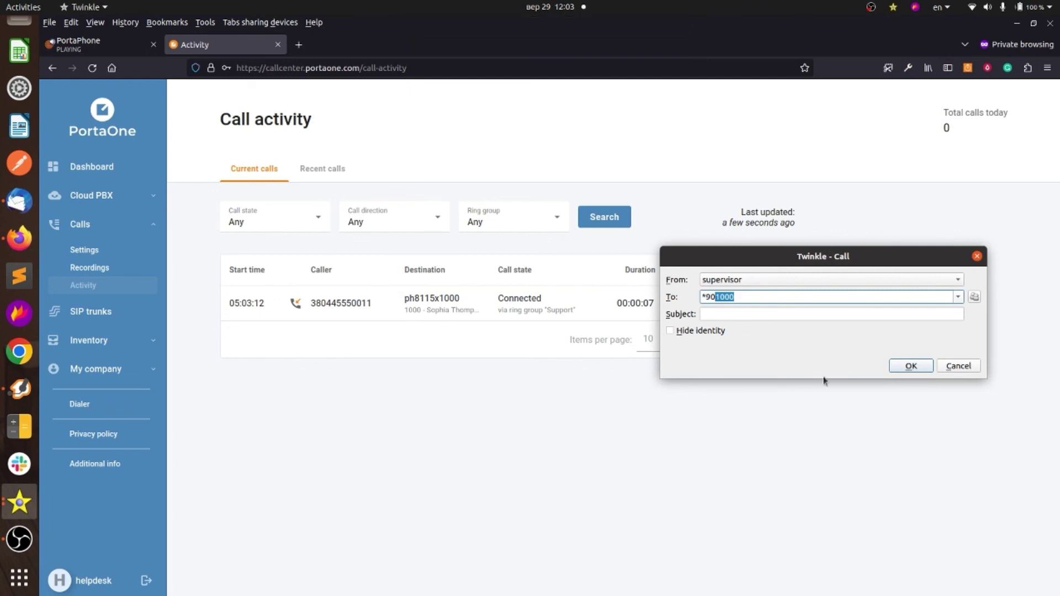
left_click(910, 365)
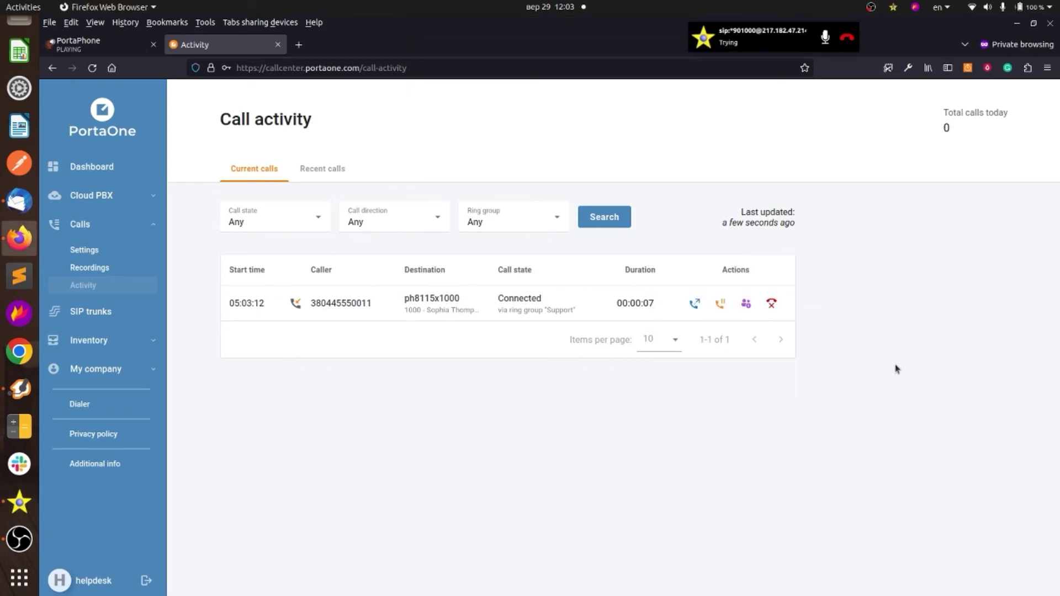
Step: Refresh the current calls list and open the Cloud PBX Wallboard
left_click(613, 221)
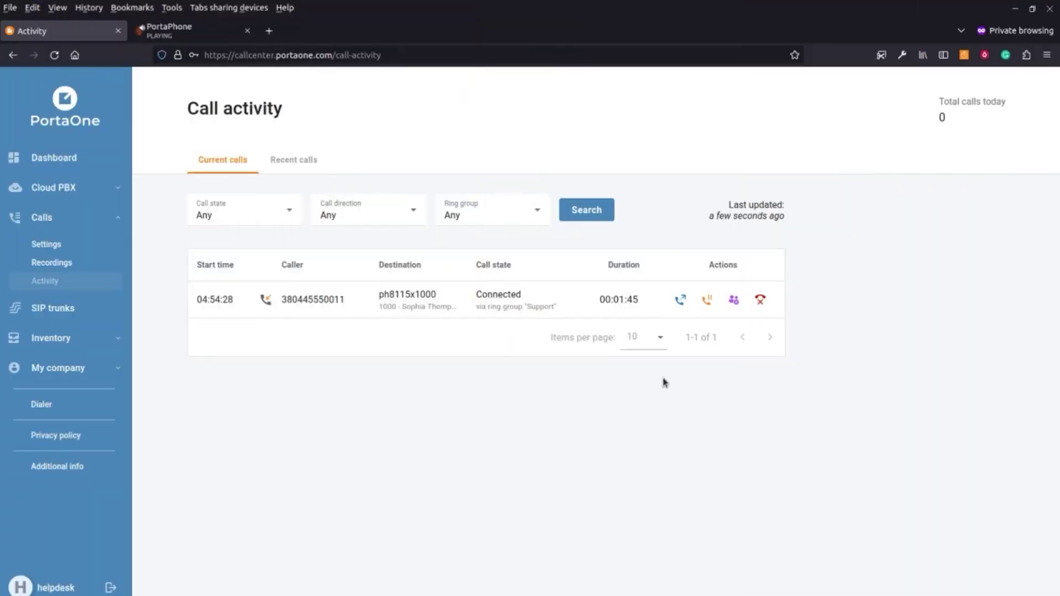
left_click(102, 219)
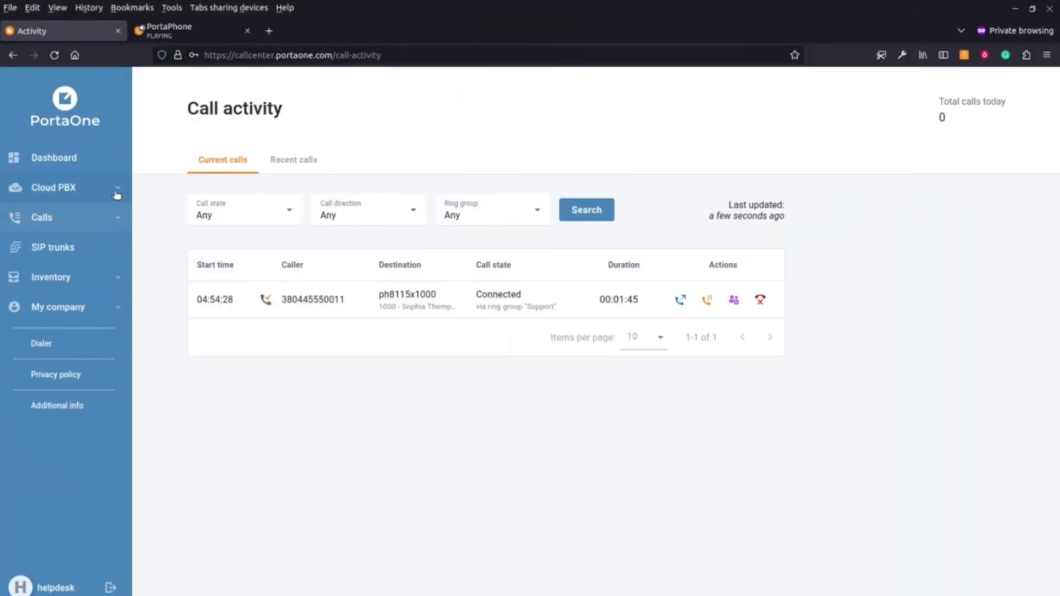
left_click(116, 189)
left_click(60, 303)
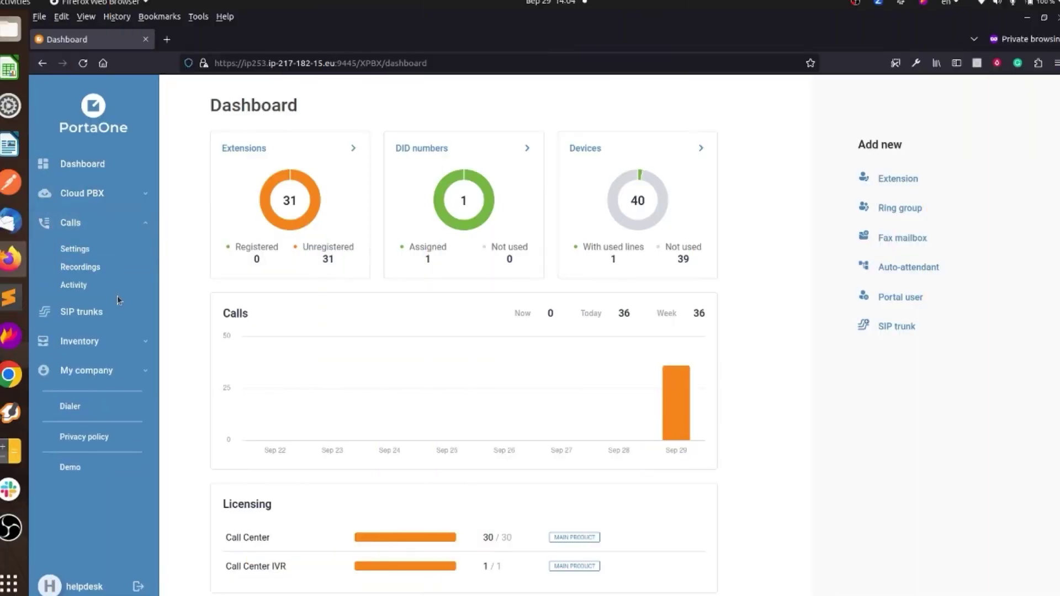
Step: Download the 7-day call statistics as call_statistics_.csv and open them in LibreOffice Calc
left_click(73, 285)
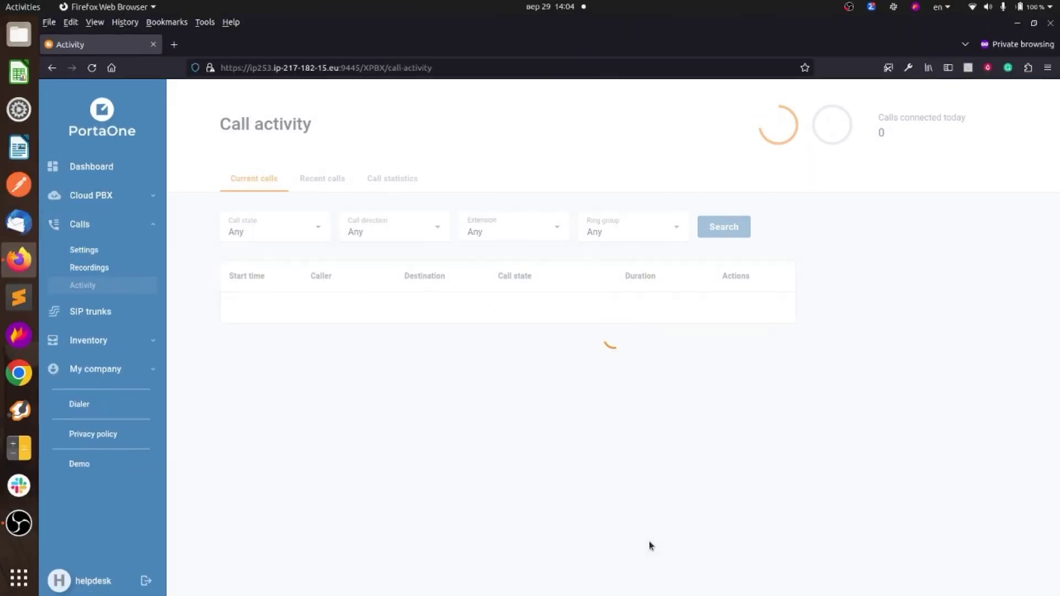
left_click(393, 180)
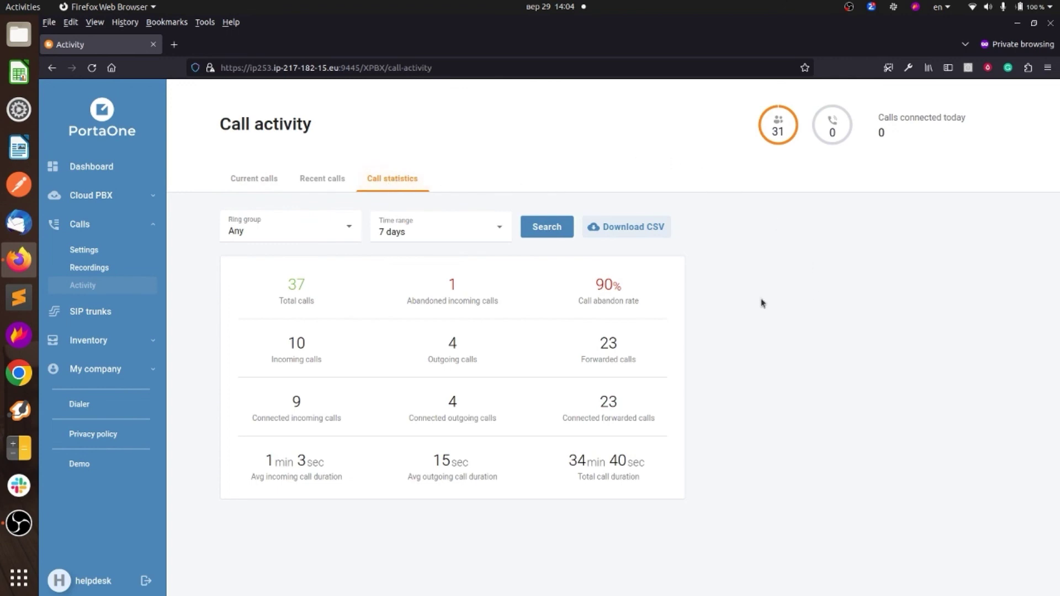
left_click(620, 230)
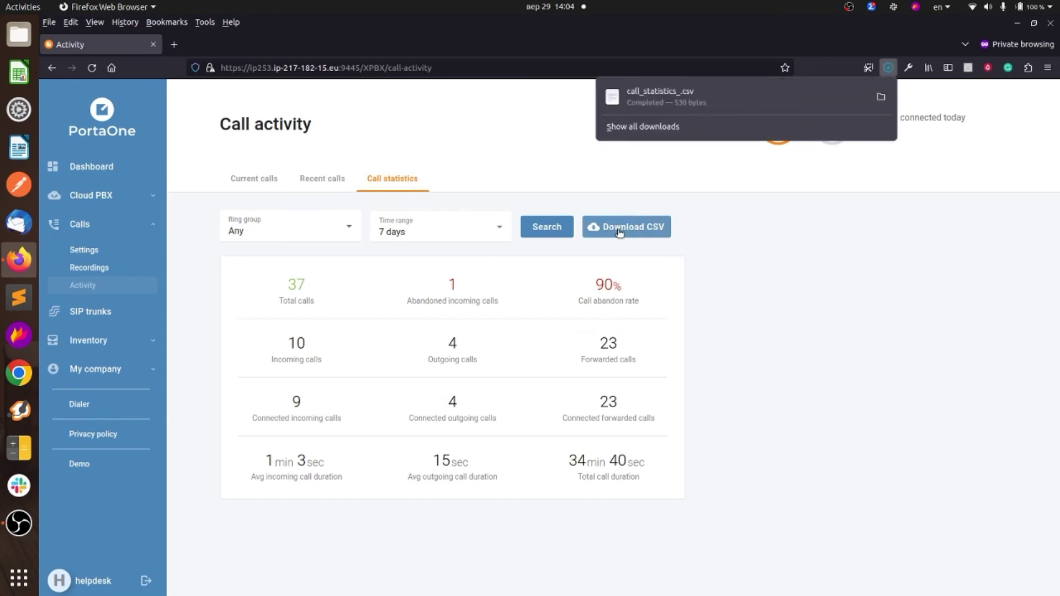
left_click(704, 107)
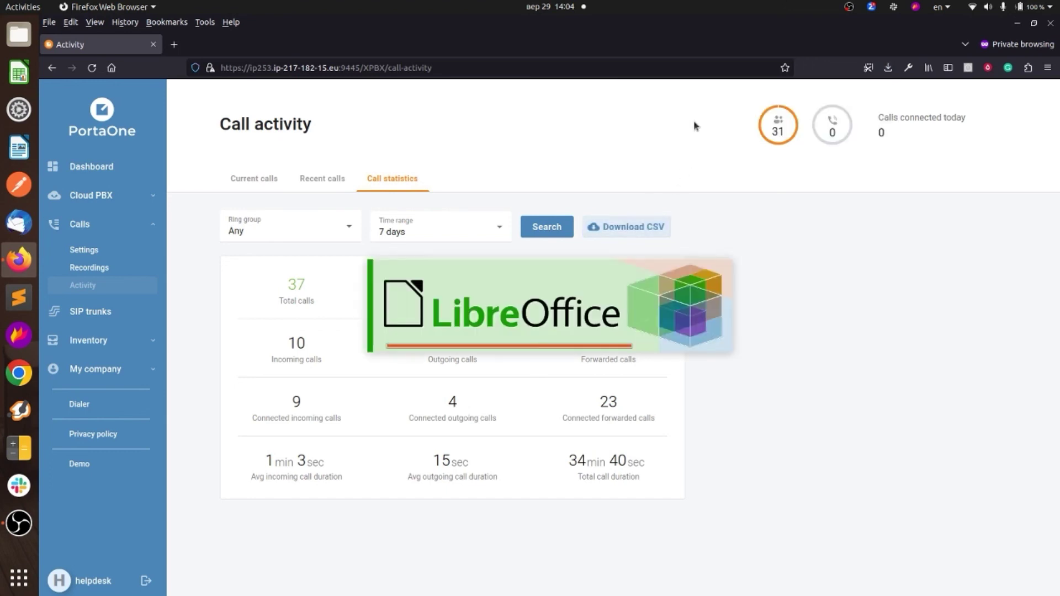
left_click(660, 469)
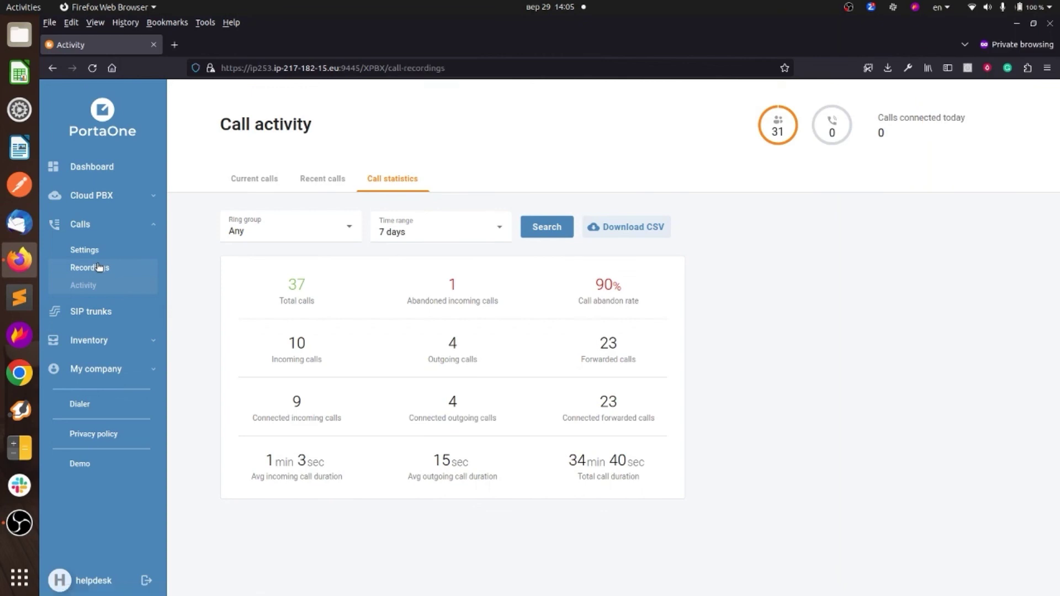
Step: Play the 05:02:03 call recording from Recordings, turn the volume down slightly, then skip ahead
left_click(98, 267)
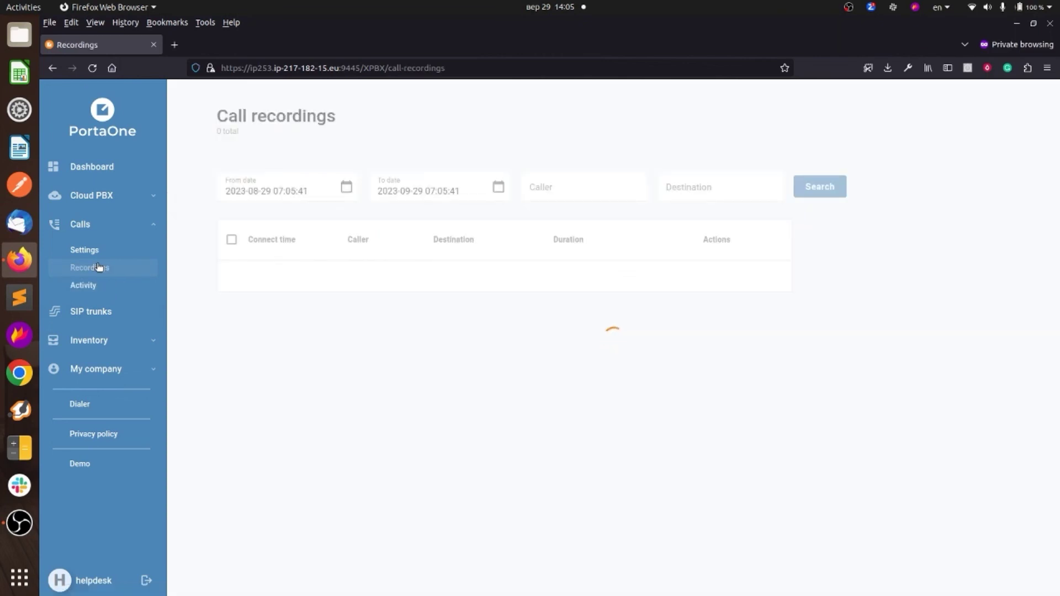
left_click(667, 317)
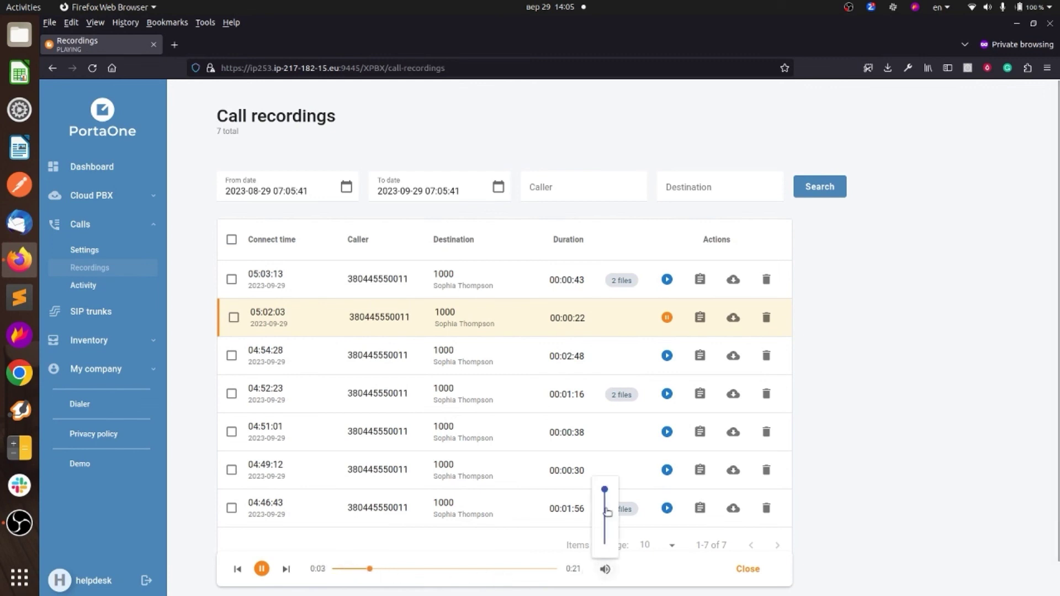
left_click_drag(605, 489, 606, 504)
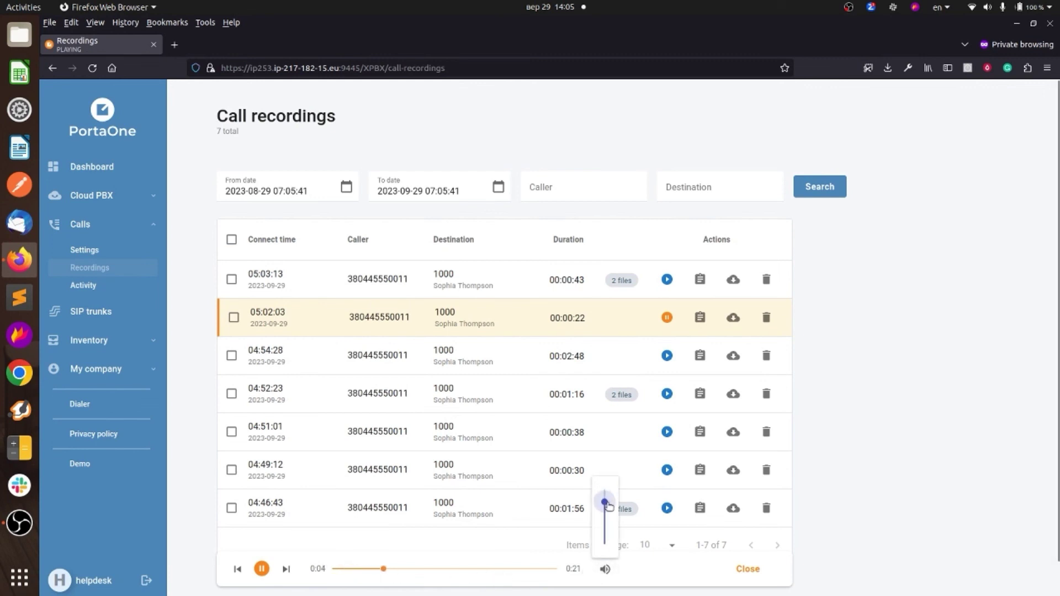
left_click(288, 569)
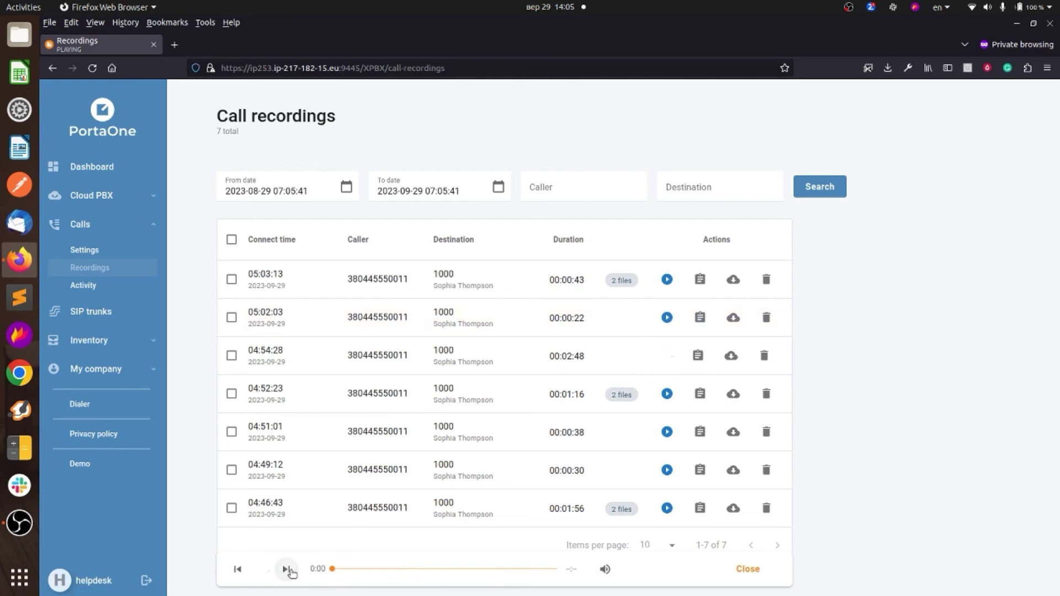